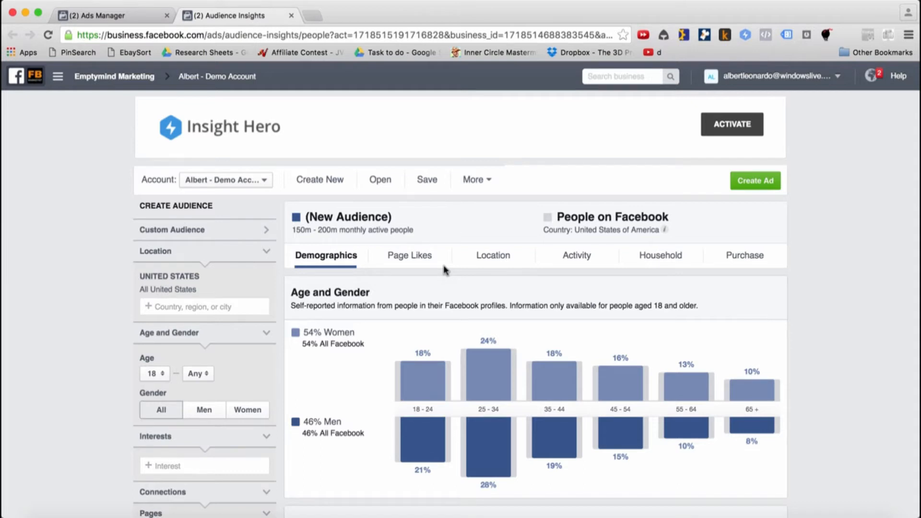
- Search the audience interests for "nurse" and clear the entry
{"action": "scroll", "coordinate": [210, 343], "scroll_direction": "down", "scroll_amount": 3}
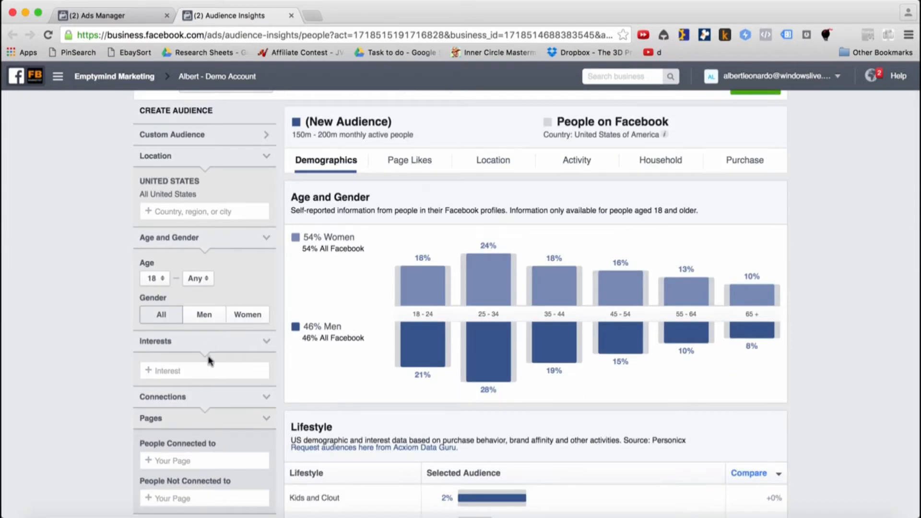
{"action": "left_click", "coordinate": [561, 233]}
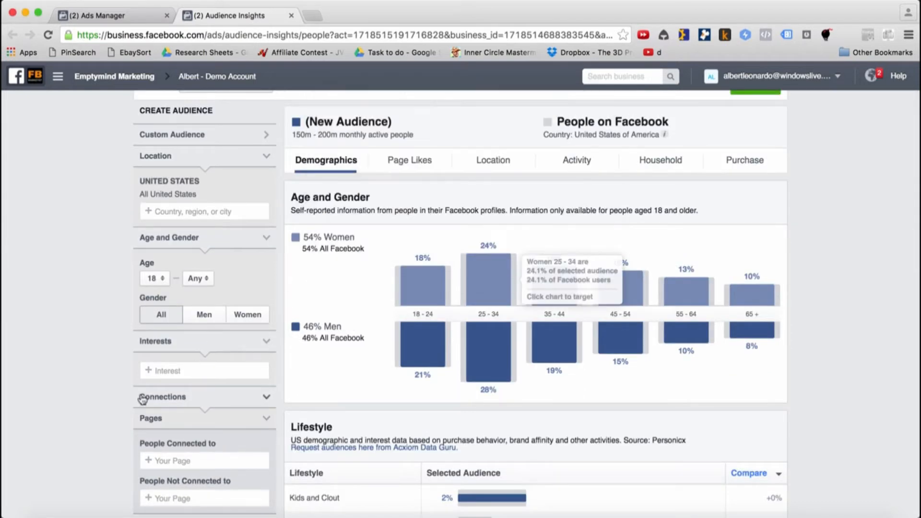
{"action": "left_click", "coordinate": [186, 373]}
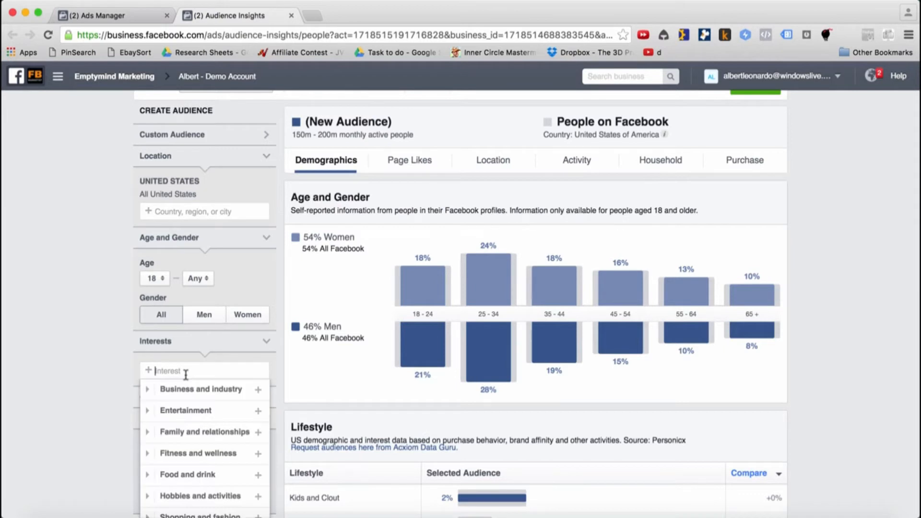
{"action": "type", "text": "nurse"}
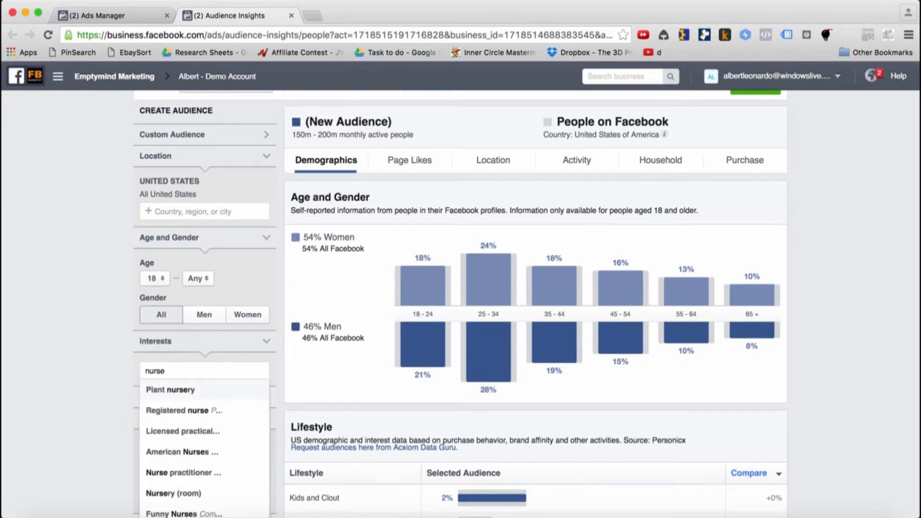
{"action": "key", "text": "BackSpace"}
{"action": "key", "text": "BackSpace"}
{"action": "key", "text": "BackSpace"}
{"action": "key", "text": "BackSpace"}
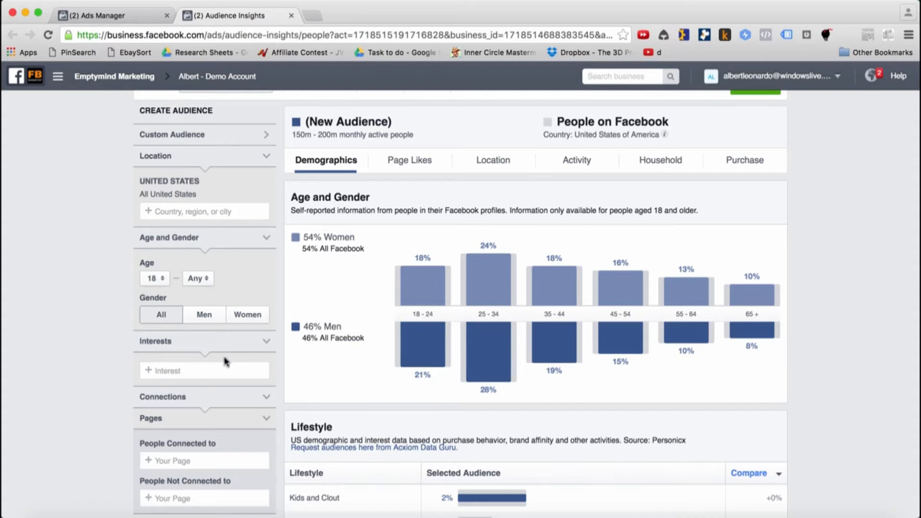
{"action": "scroll", "coordinate": [114, 373], "scroll_direction": "down", "scroll_amount": 3}
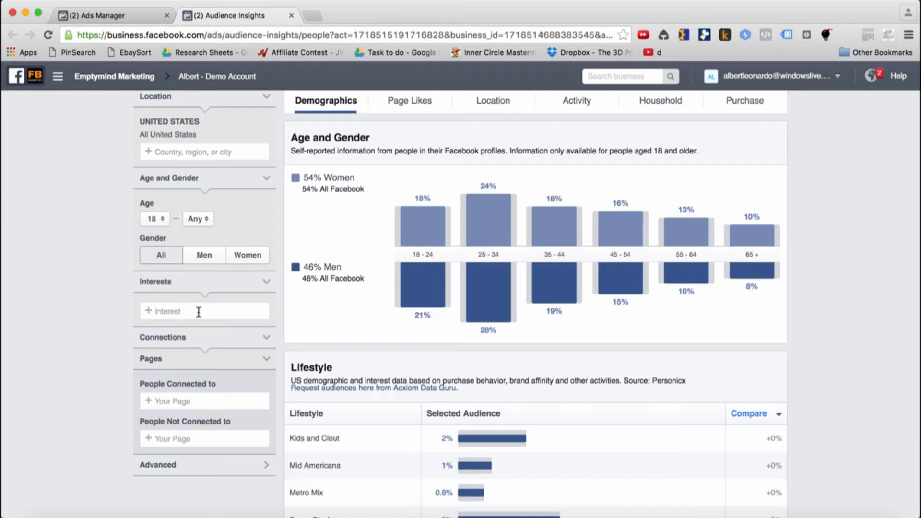
{"action": "type", "text": "d"}
{"action": "key", "text": "BackSpace"}
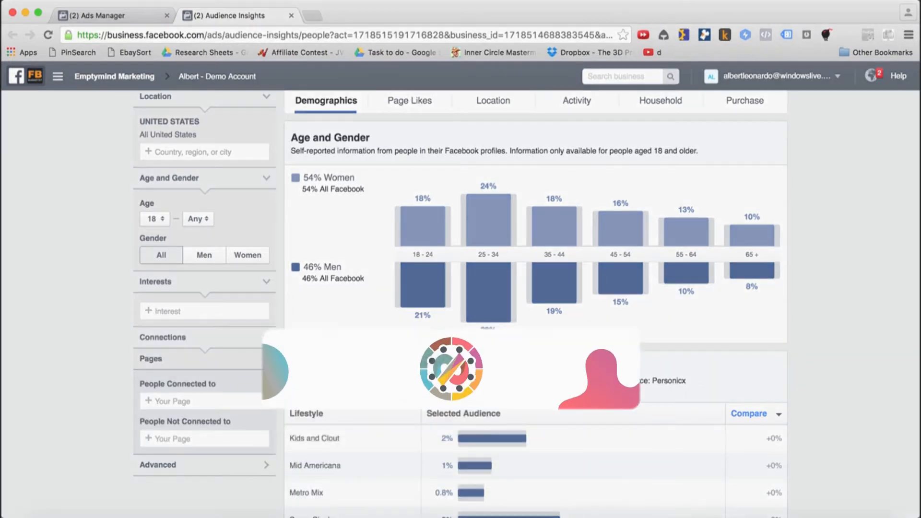
{"action": "type", "text": "pare"}
{"action": "key", "text": "BackSpace"}
{"action": "type", "text": "a p"}
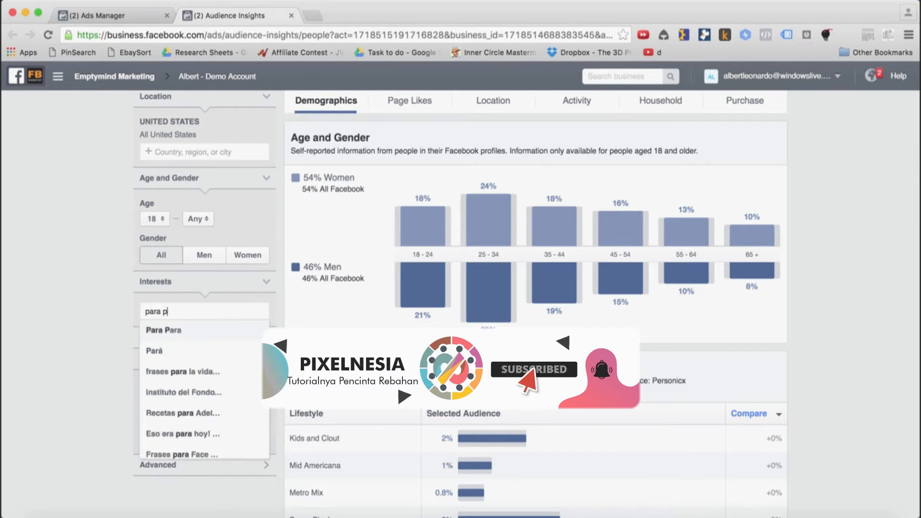
{"action": "type", "text": "rofess"}
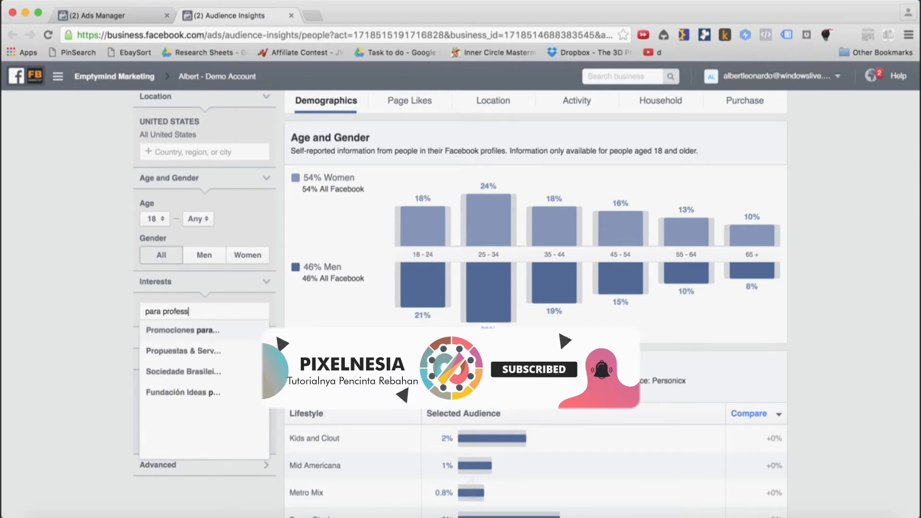
- Search the interests for "paraprofessional" and add Paraprofessional to the audience
{"action": "key", "text": "super+a"}
{"action": "type", "text": "par"}
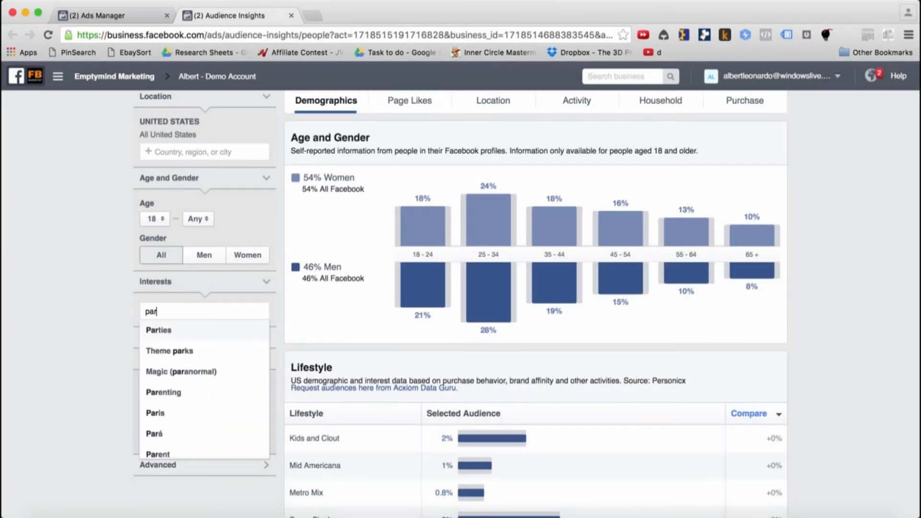
{"action": "type", "text": "aprofessional"}
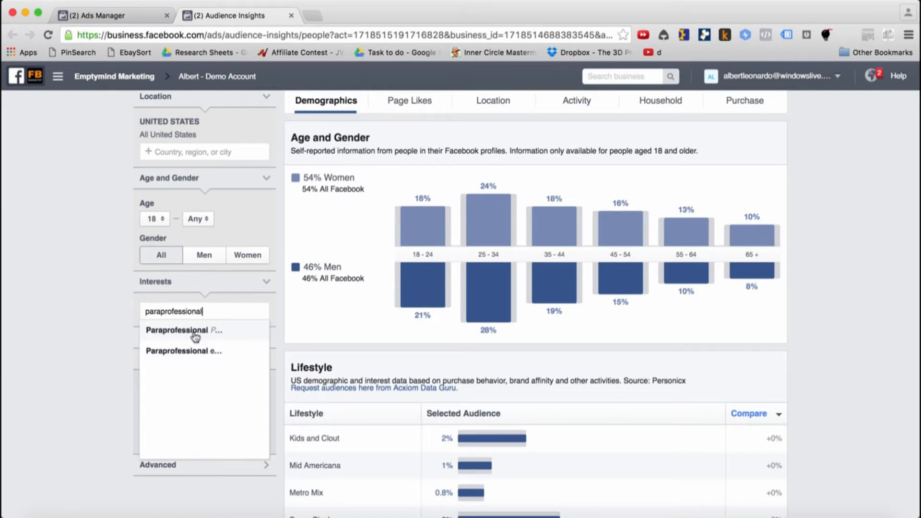
{"action": "left_click", "coordinate": [195, 336]}
{"action": "scroll", "coordinate": [336, 321], "scroll_direction": "up", "scroll_amount": 4}
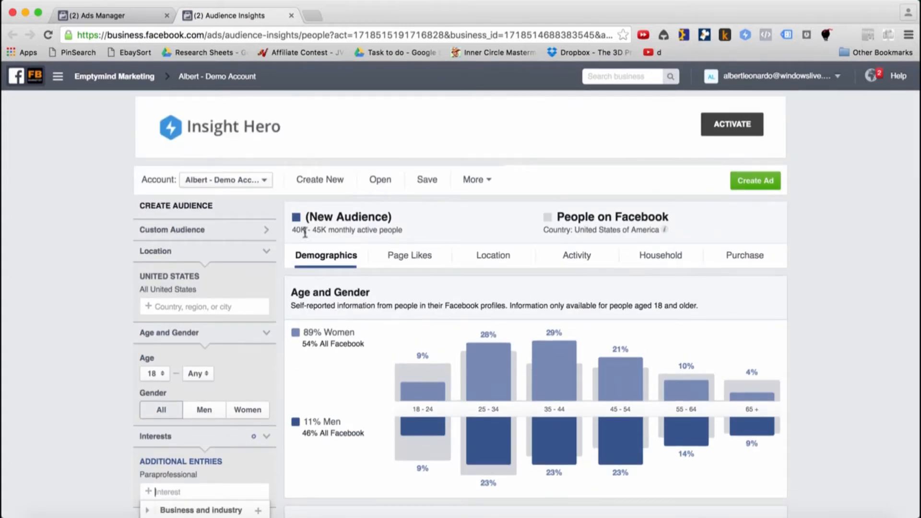
- Add Paraprofessional educator as a second interest of the audience and check the estimated audience size
{"action": "scroll", "coordinate": [326, 262], "scroll_direction": "down", "scroll_amount": 2}
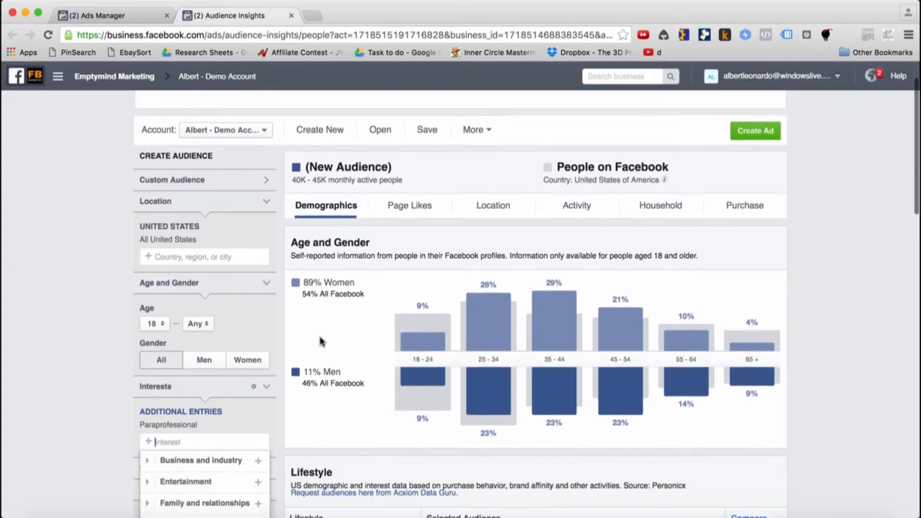
{"action": "key", "text": "ctrl+Up"}
{"action": "left_click", "coordinate": [499, 391]}
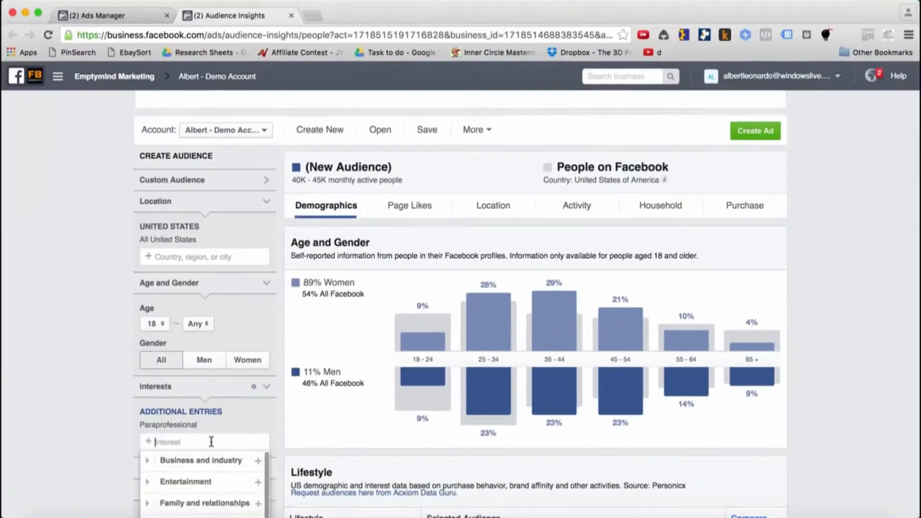
{"action": "type", "text": "para"}
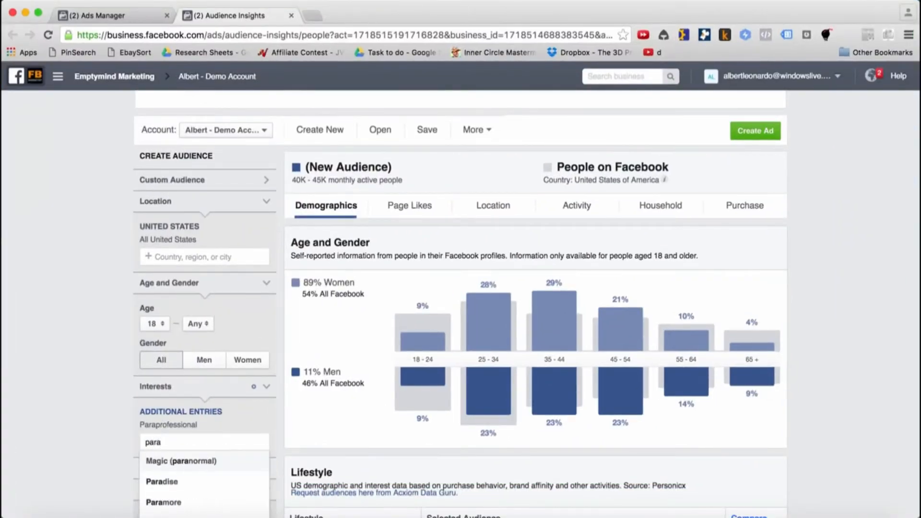
{"action": "type", "text": "pr"}
{"action": "key", "text": "Return"}
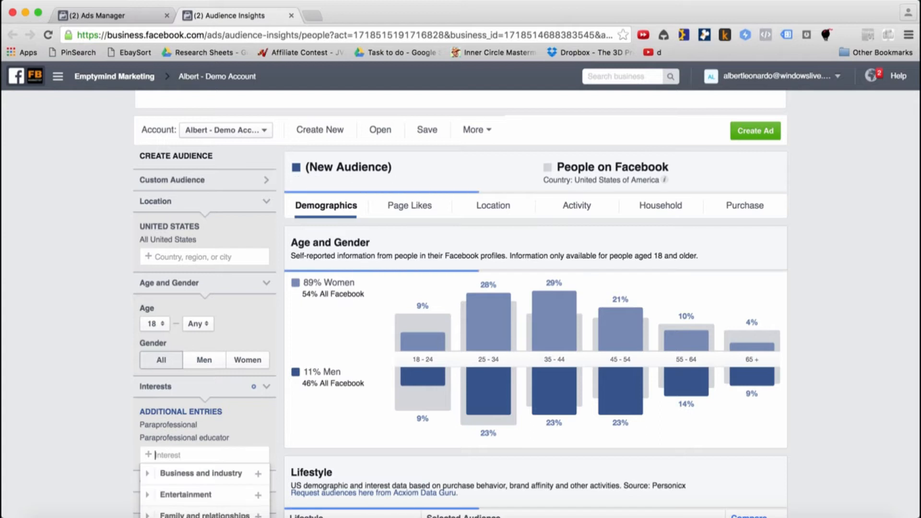
{"action": "scroll", "coordinate": [349, 401], "scroll_direction": "down", "scroll_amount": 3}
{"action": "scroll", "coordinate": [350, 408], "scroll_direction": "up", "scroll_amount": 4}
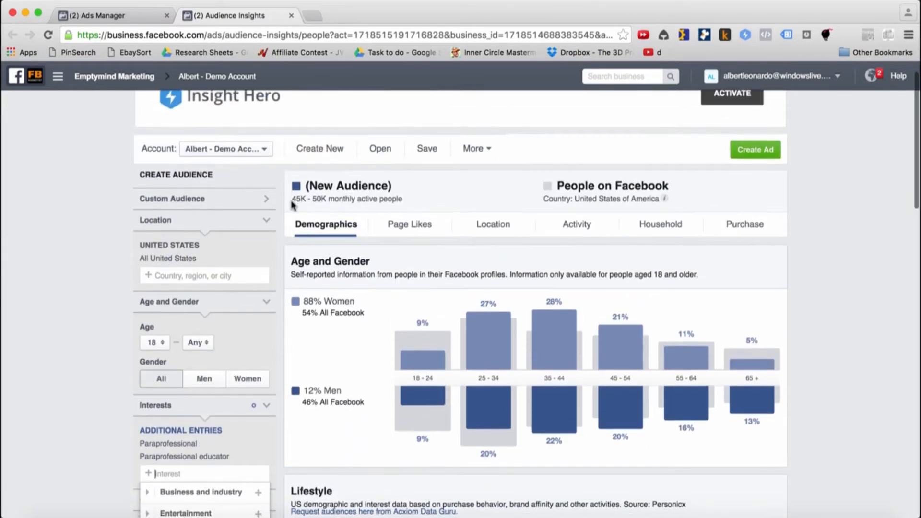
{"action": "scroll", "coordinate": [311, 210], "scroll_direction": "down", "scroll_amount": 1}
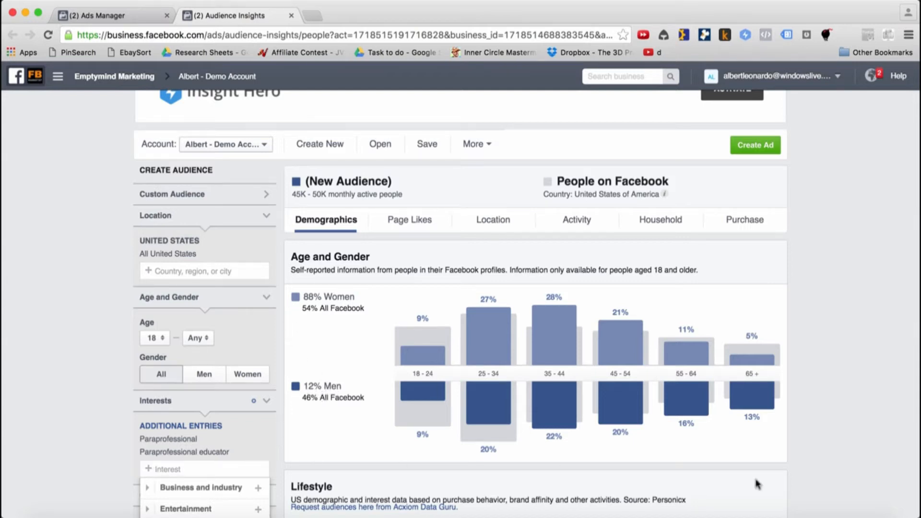
{"action": "left_click", "coordinate": [344, 465]}
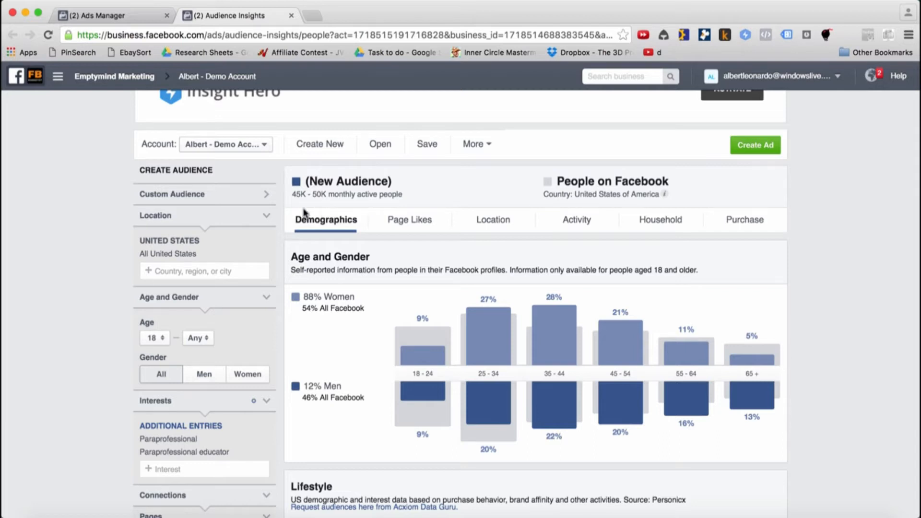
- Replace both paraprofessional interests of the audience with the interest Wing Chun
{"action": "scroll", "coordinate": [283, 342], "scroll_direction": "down", "scroll_amount": 2}
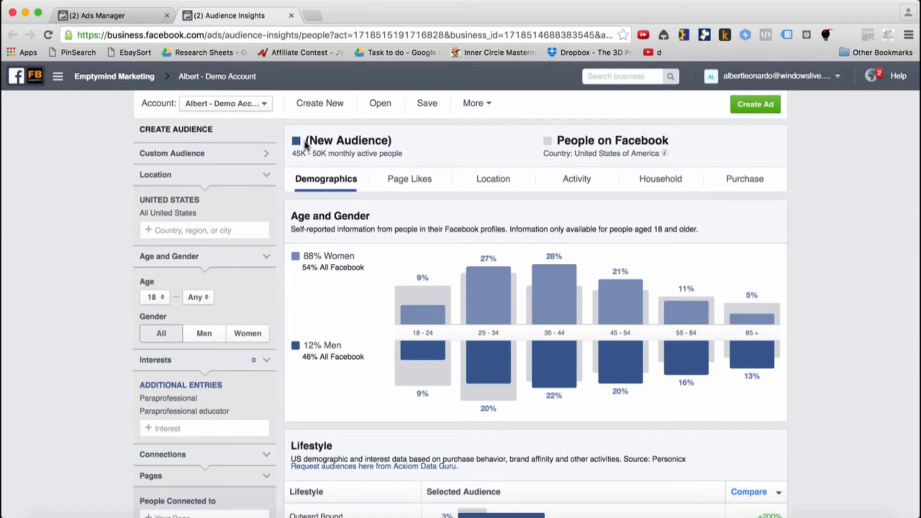
{"action": "scroll", "coordinate": [334, 330], "scroll_direction": "down", "scroll_amount": 2}
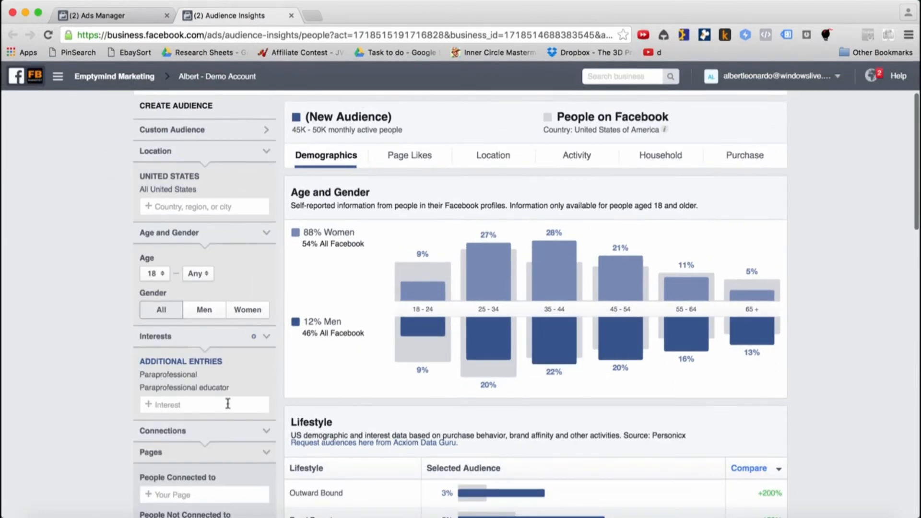
{"action": "left_click", "coordinate": [267, 362]}
{"action": "left_click", "coordinate": [208, 365]}
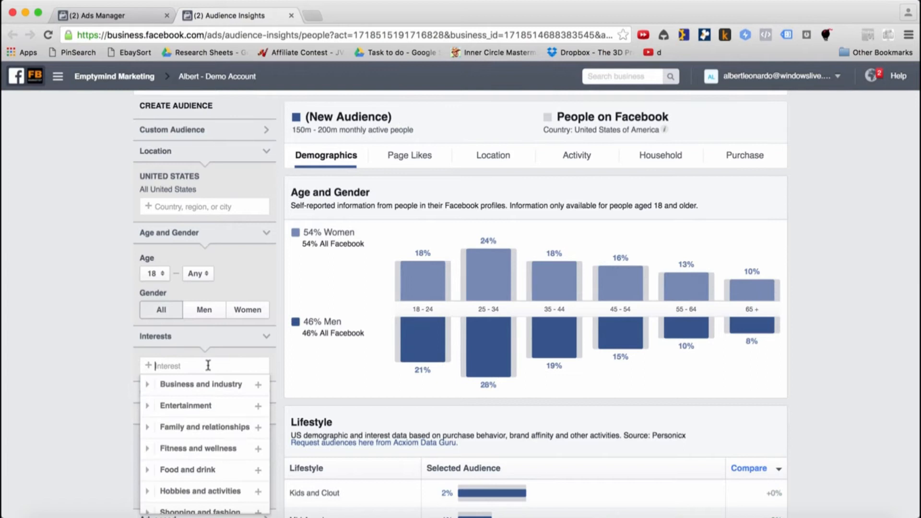
{"action": "type", "text": "wing"}
{"action": "type", "text": " ch"}
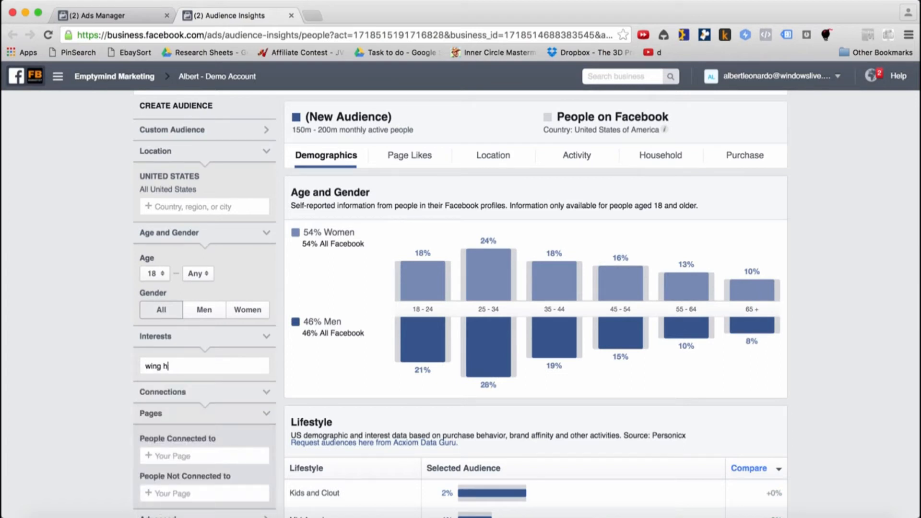
{"action": "type", "text": "un"}
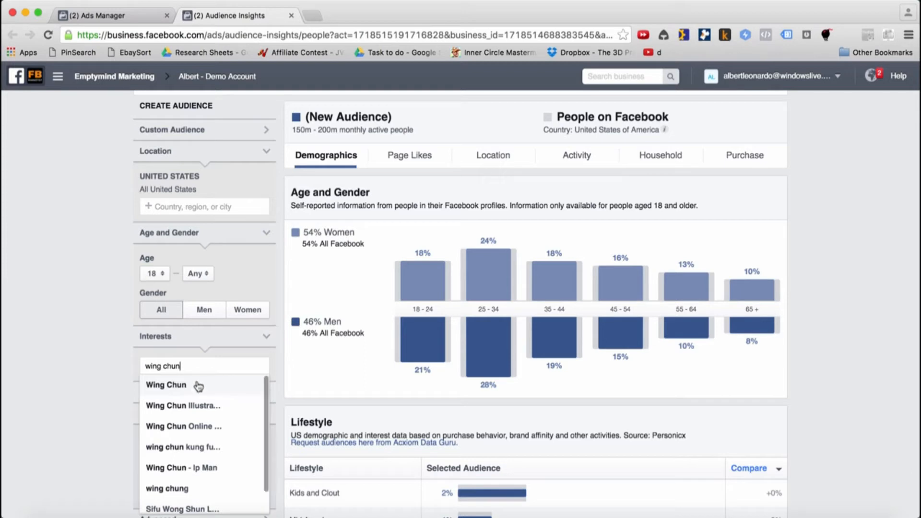
{"action": "left_click", "coordinate": [212, 386]}
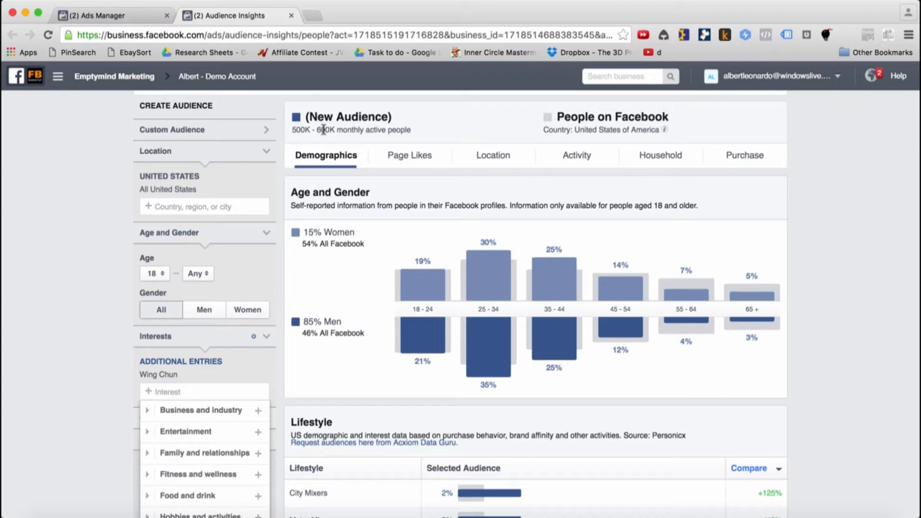
- Add Wing Chun Illustrated Magazine and Wing Chun Online as further interests and check the estimated audience size
{"action": "scroll", "coordinate": [412, 412], "scroll_direction": "down", "scroll_amount": 4}
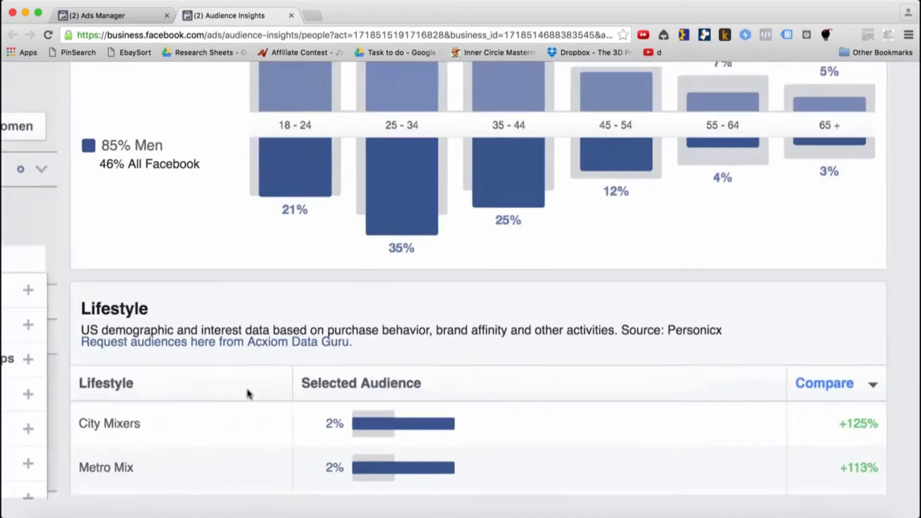
{"action": "scroll", "coordinate": [82, 333], "scroll_direction": "up", "scroll_amount": 1}
{"action": "type", "text": "wing chun"}
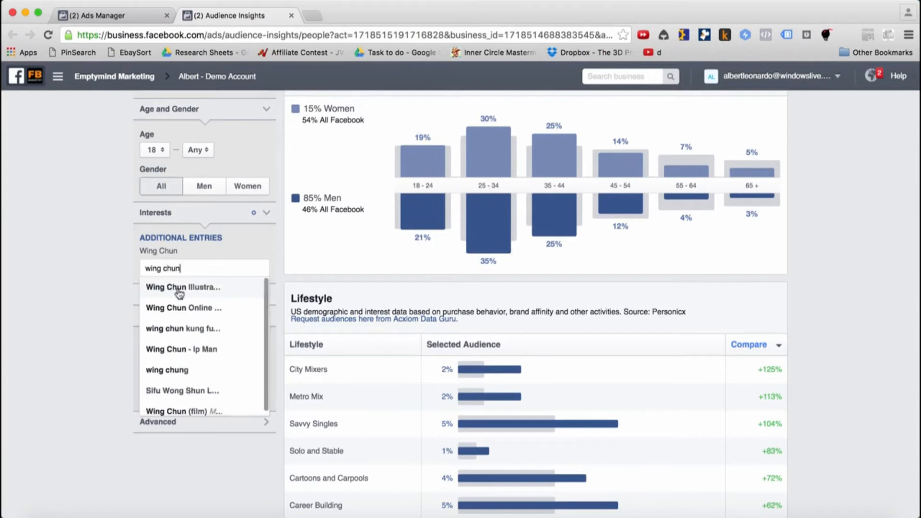
{"action": "left_click", "coordinate": [200, 285]}
{"action": "type", "text": "wing chun"}
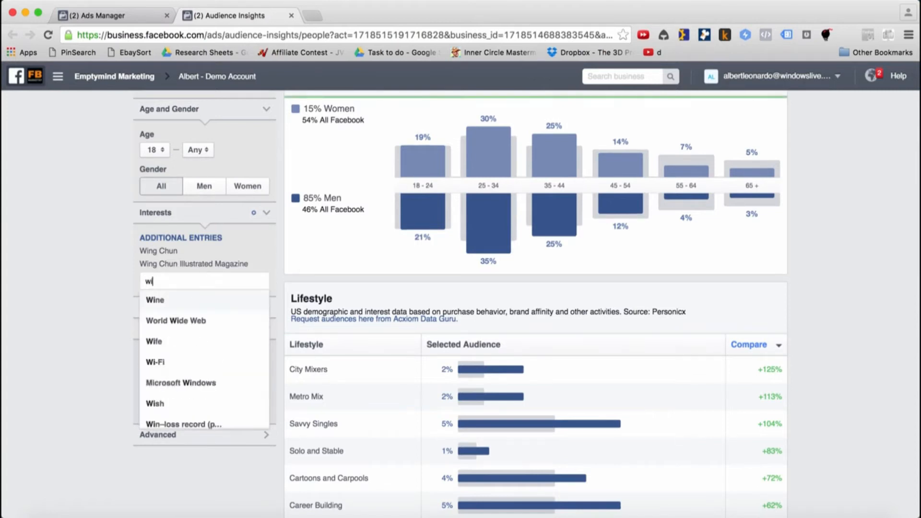
{"action": "left_click", "coordinate": [221, 307]}
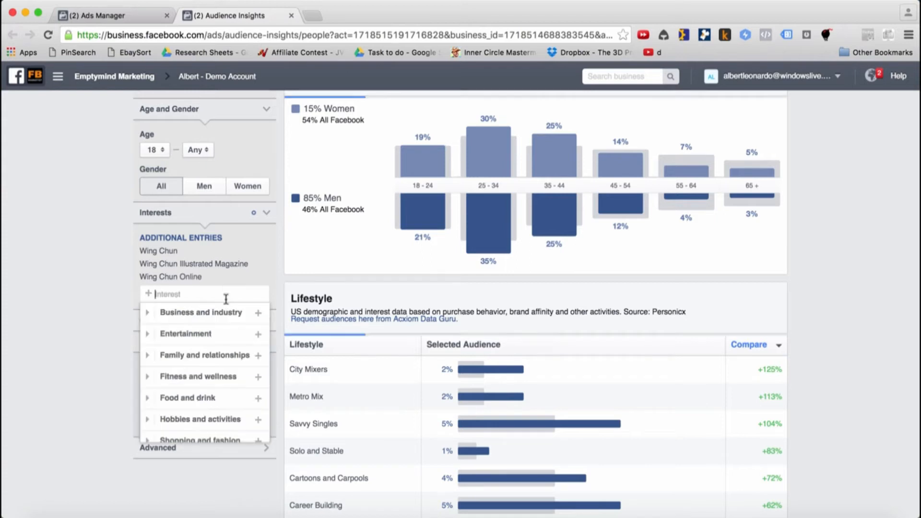
{"action": "scroll", "coordinate": [225, 305], "scroll_direction": "up", "scroll_amount": 5}
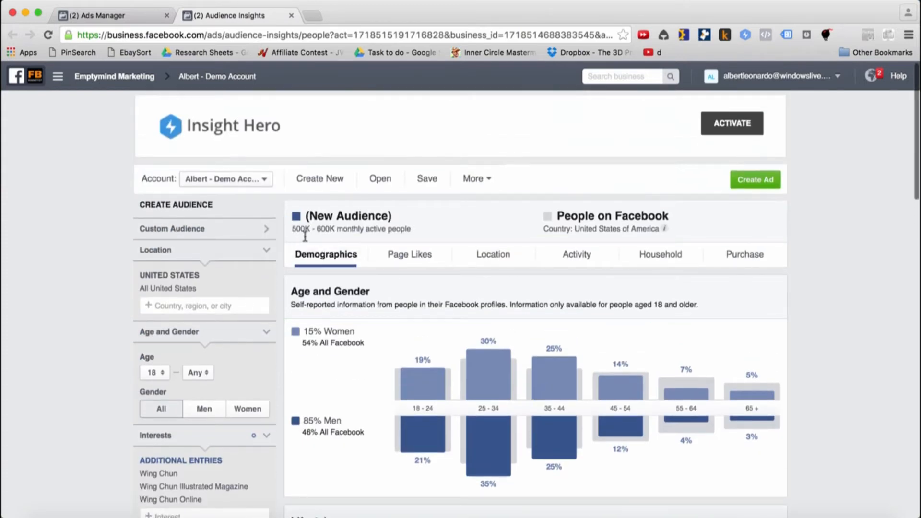
- Remove all the Wing Chun interests and add Pencak Silat as the audience's only interest
{"action": "scroll", "coordinate": [84, 459], "scroll_direction": "down", "scroll_amount": 1}
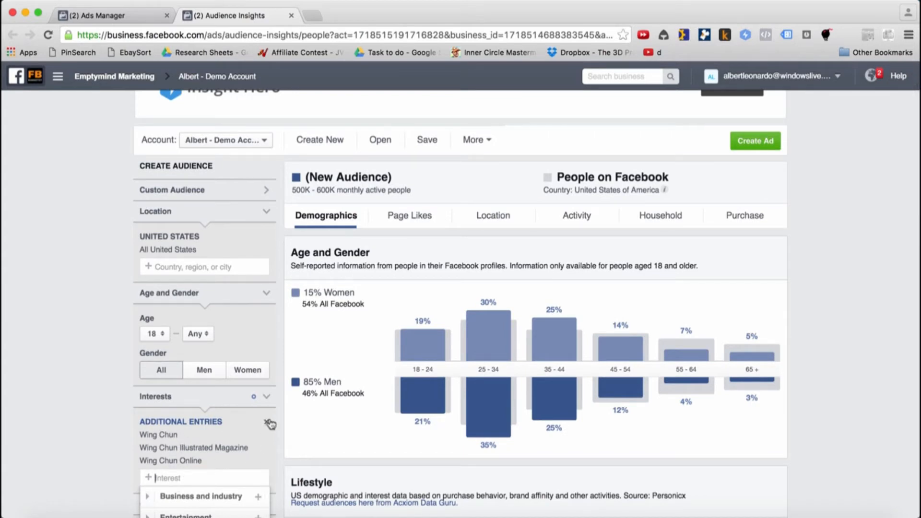
{"action": "left_click", "coordinate": [267, 422]}
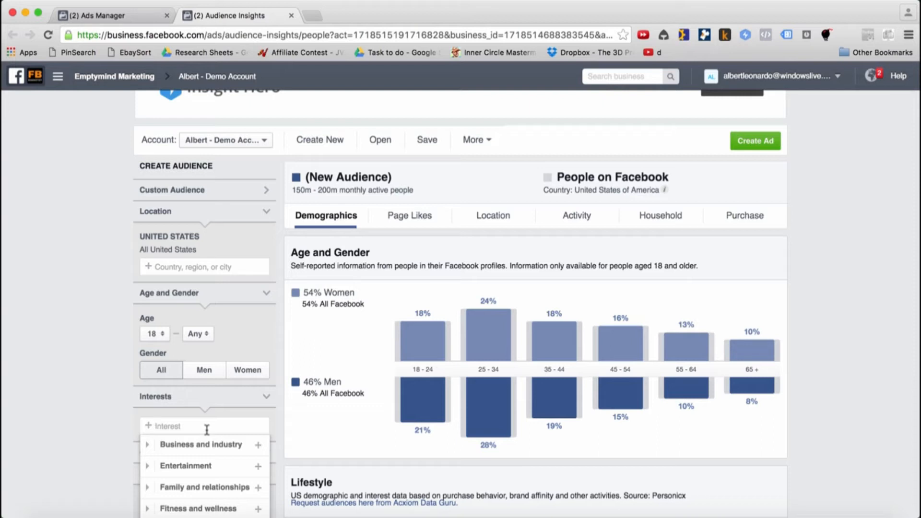
{"action": "type", "text": "pencak silat"}
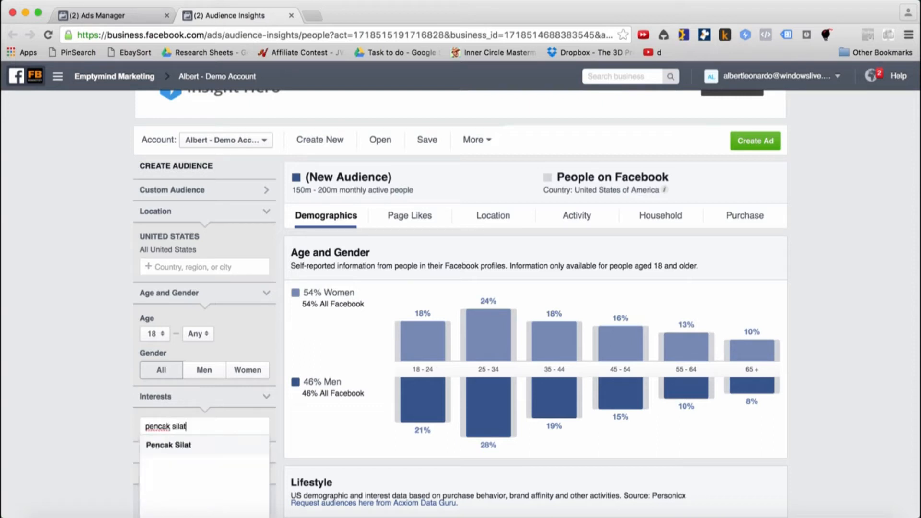
{"action": "scroll", "coordinate": [117, 437], "scroll_direction": "down", "scroll_amount": 3}
{"action": "scroll", "coordinate": [115, 436], "scroll_direction": "up", "scroll_amount": 5}
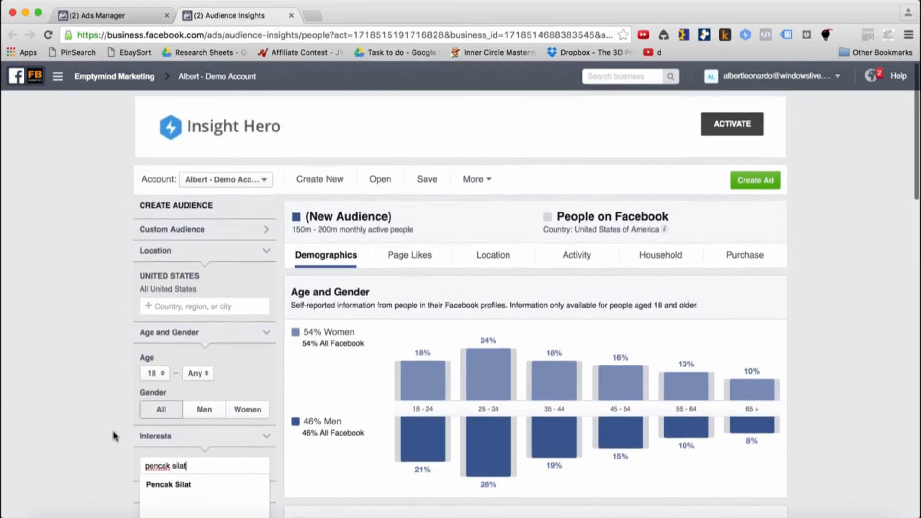
{"action": "scroll", "coordinate": [150, 438], "scroll_direction": "down", "scroll_amount": 2}
{"action": "left_click", "coordinate": [199, 455]}
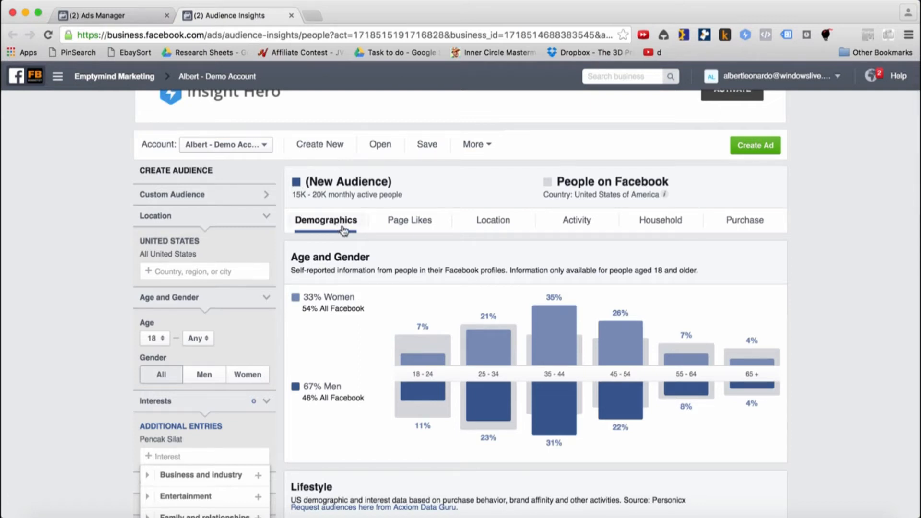
- Review the audience's age and gender breakdown and remove the Pencak Silat interest from the audience
{"action": "scroll", "coordinate": [345, 230], "scroll_direction": "up", "scroll_amount": 2}
{"action": "scroll", "coordinate": [350, 229], "scroll_direction": "down", "scroll_amount": 3}
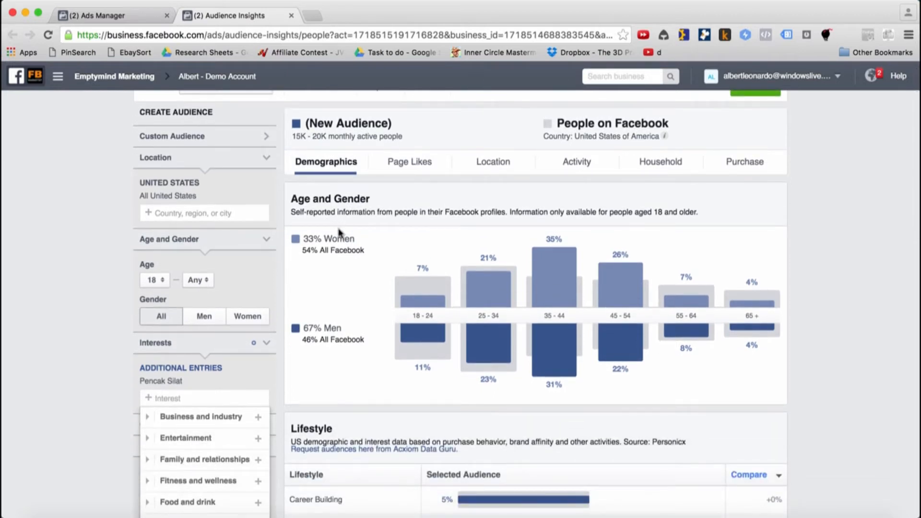
{"action": "mouse_move", "coordinate": [451, 318]}
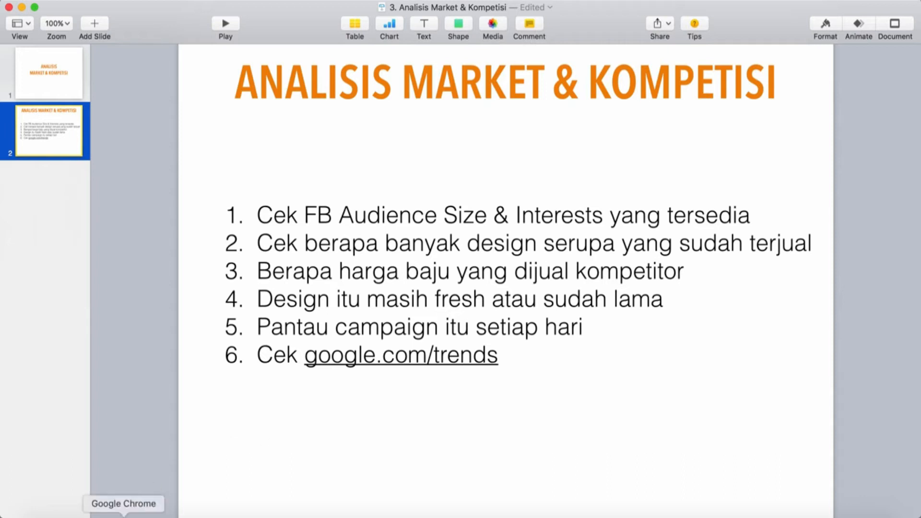
{"action": "left_click", "coordinate": [124, 516]}
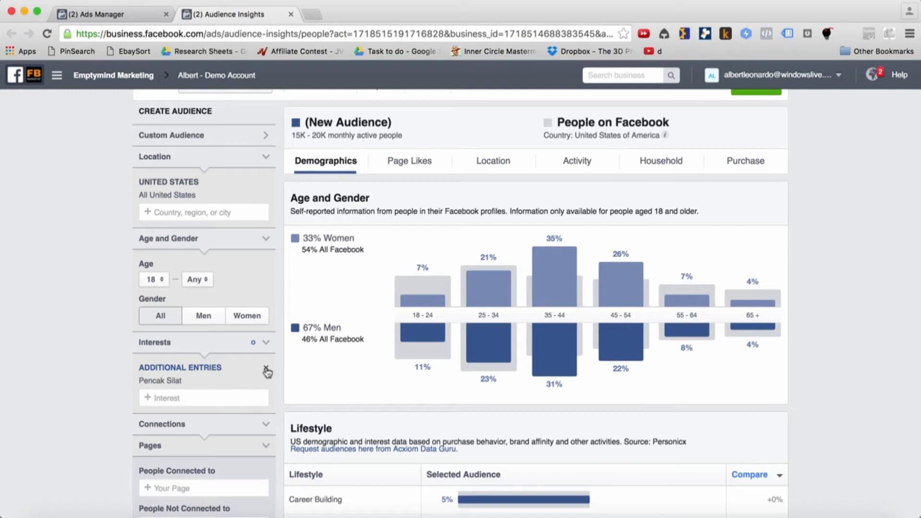
{"action": "left_click", "coordinate": [267, 370]}
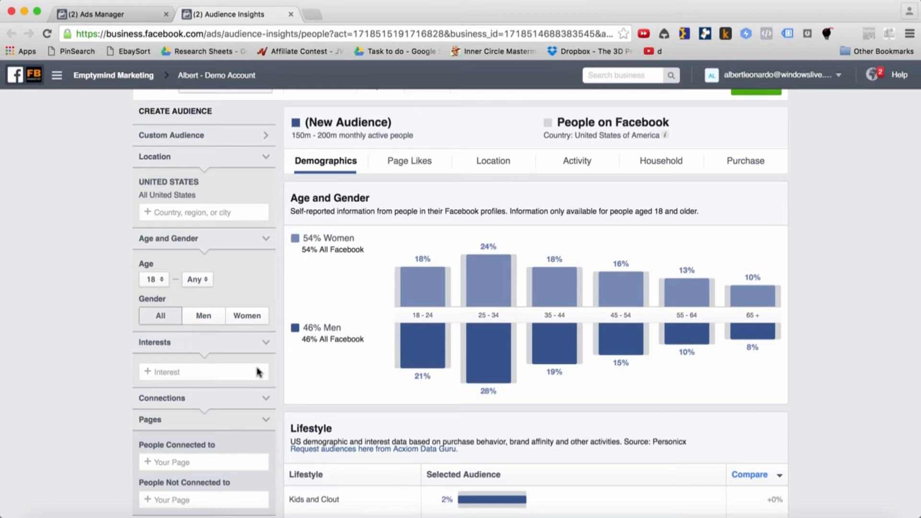
- Open teespring.com in a new browser tab
{"action": "left_click", "coordinate": [313, 16]}
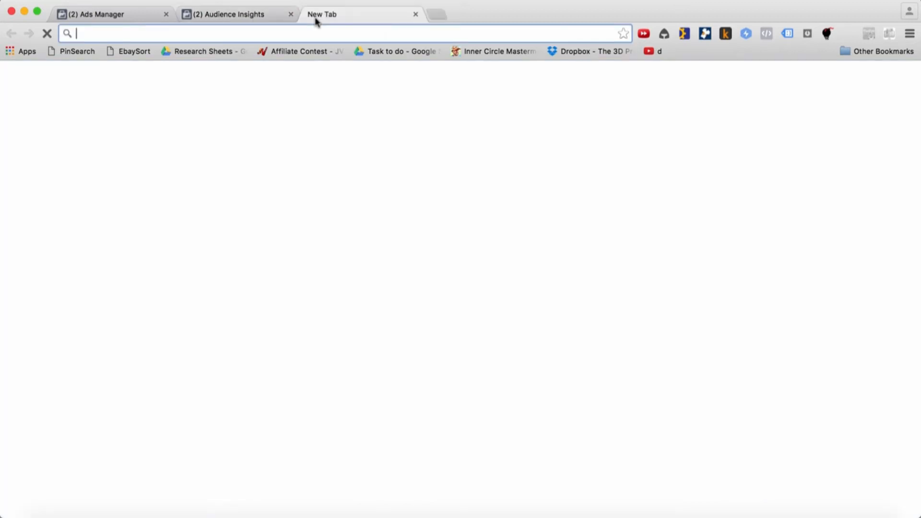
{"action": "type", "text": "teespring.com"}
{"action": "key", "text": "Return"}
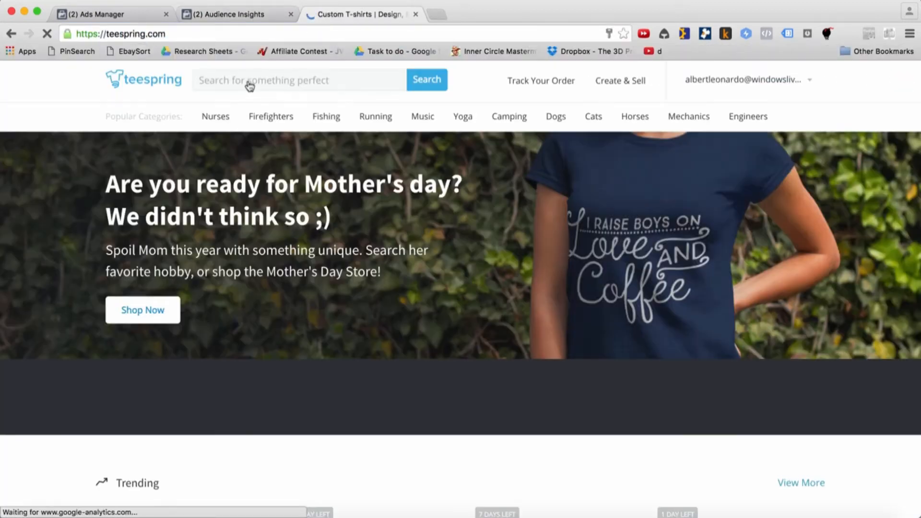
- Search Teespring for paraprofessional using the matching search suggestion
{"action": "left_click", "coordinate": [261, 79]}
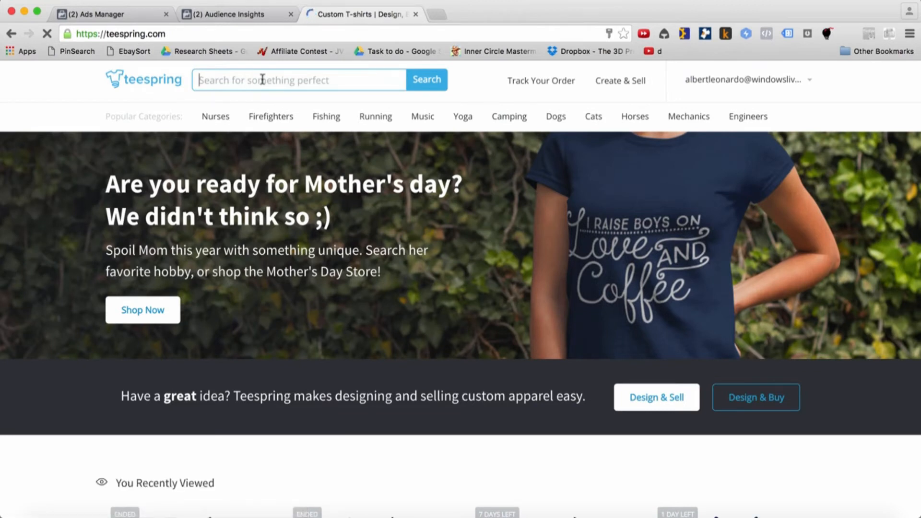
{"action": "type", "text": "para"}
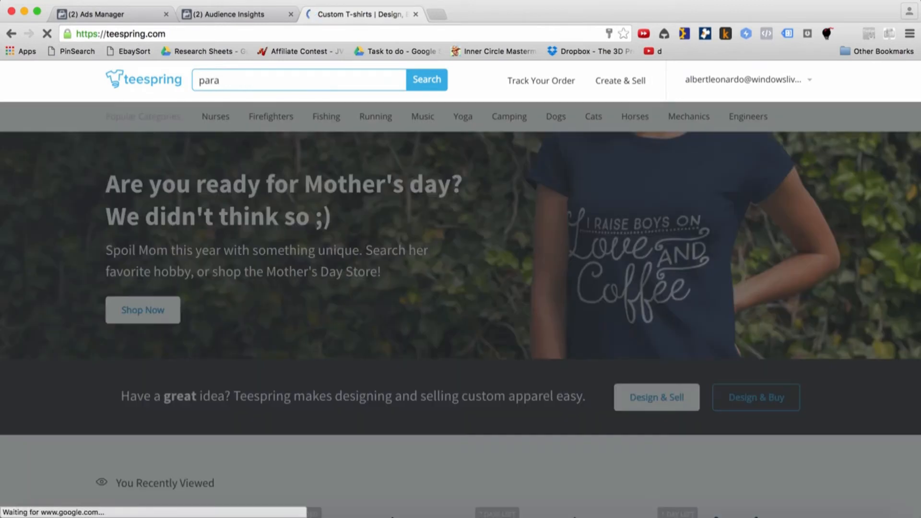
{"action": "type", "text": " profes"}
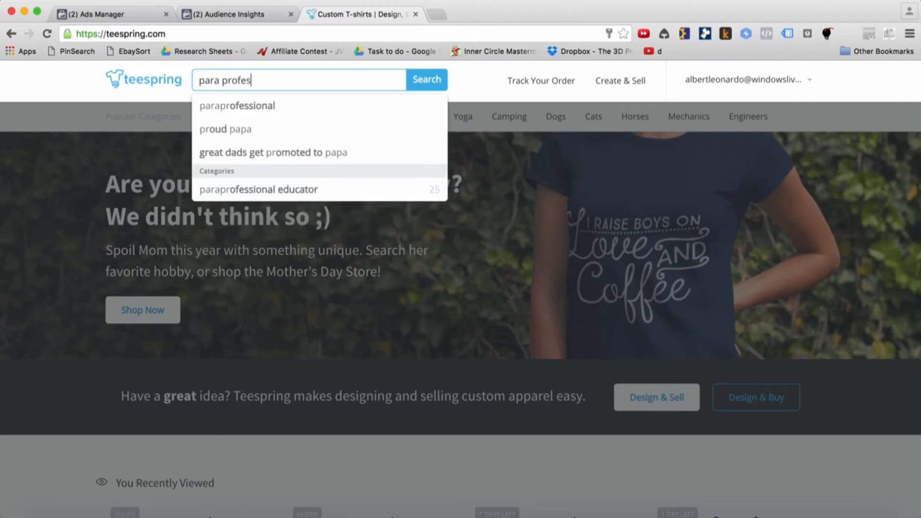
{"action": "type", "text": "s"}
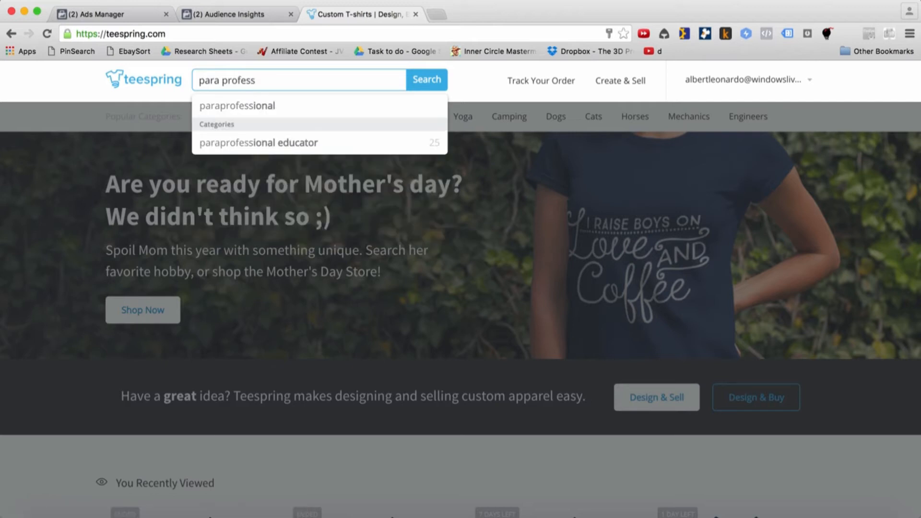
{"action": "left_click", "coordinate": [273, 113]}
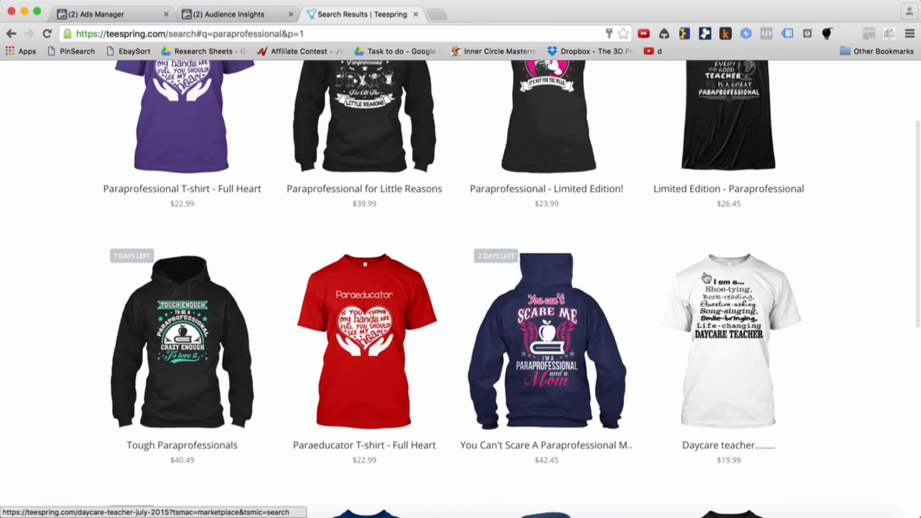
- Look through the paraprofessional results and open the first eight designs, each in its own browser tab
{"action": "scroll", "coordinate": [706, 278], "scroll_direction": "down", "scroll_amount": 4}
{"action": "scroll", "coordinate": [706, 278], "scroll_direction": "up", "scroll_amount": 7}
{"action": "scroll", "coordinate": [706, 277], "scroll_direction": "down", "scroll_amount": 1}
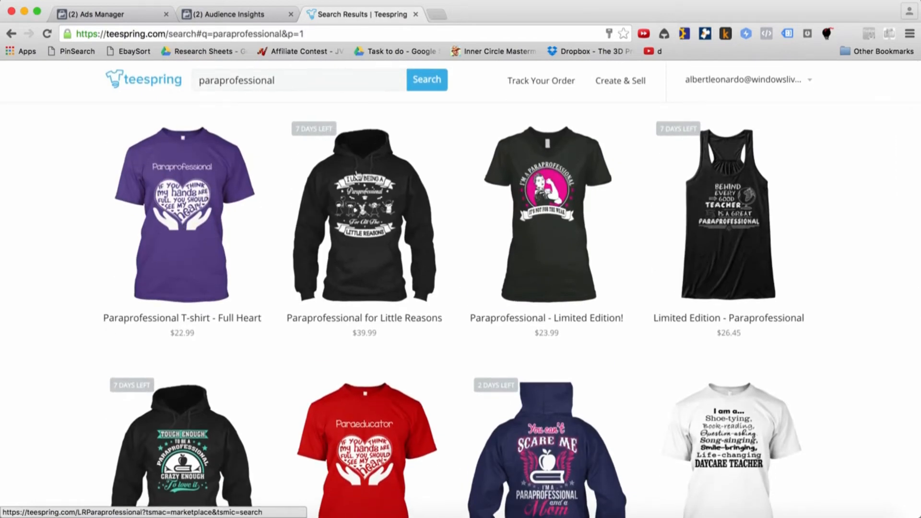
{"action": "scroll", "coordinate": [293, 228], "scroll_direction": "down", "scroll_amount": 3}
{"action": "scroll", "coordinate": [289, 226], "scroll_direction": "up", "scroll_amount": 4}
{"action": "scroll", "coordinate": [192, 207], "scroll_direction": "down", "scroll_amount": 1}
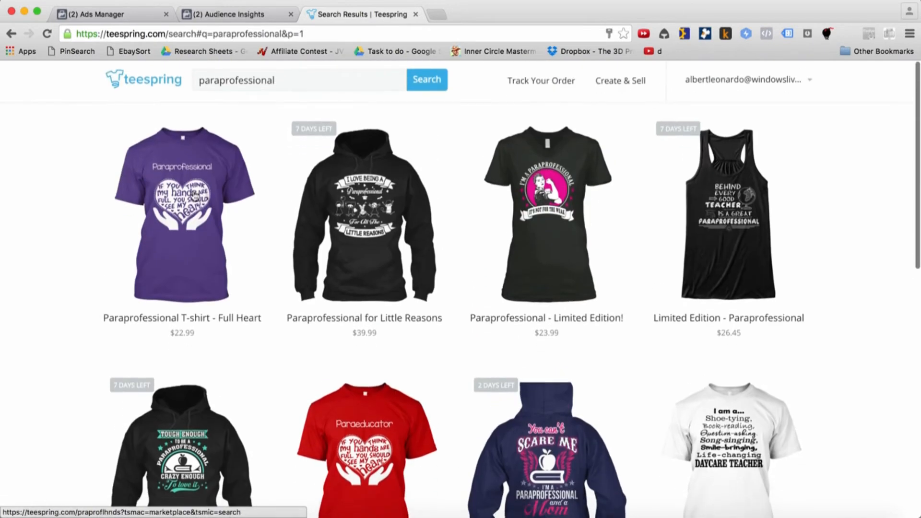
{"action": "left_click", "coordinate": [192, 207], "text": "super"}
{"action": "left_click", "coordinate": [390, 206], "text": "super"}
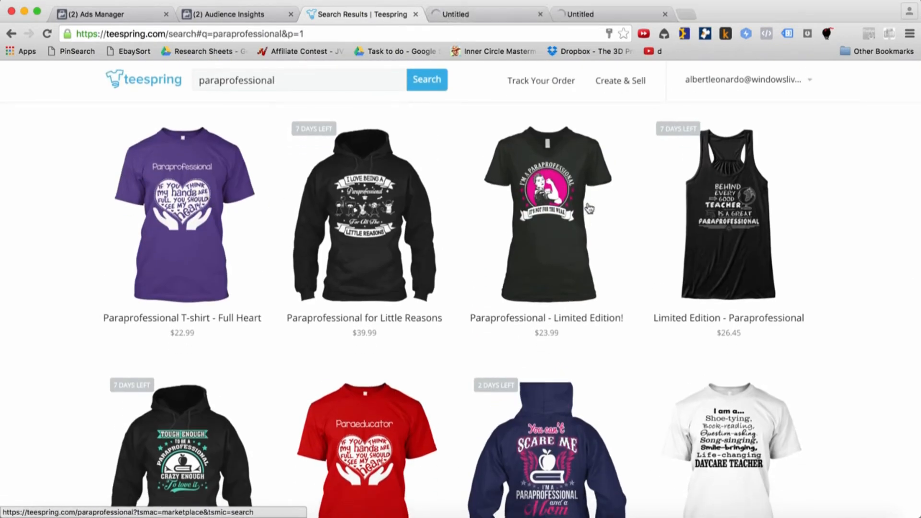
{"action": "left_click", "coordinate": [588, 206], "text": "super"}
{"action": "left_click", "coordinate": [741, 209], "text": "super"}
{"action": "left_click", "coordinate": [235, 456], "text": "super"}
{"action": "left_click", "coordinate": [342, 450], "text": "super"}
{"action": "left_click", "coordinate": [492, 451], "text": "super"}
{"action": "left_click", "coordinate": [722, 463], "text": "super"}
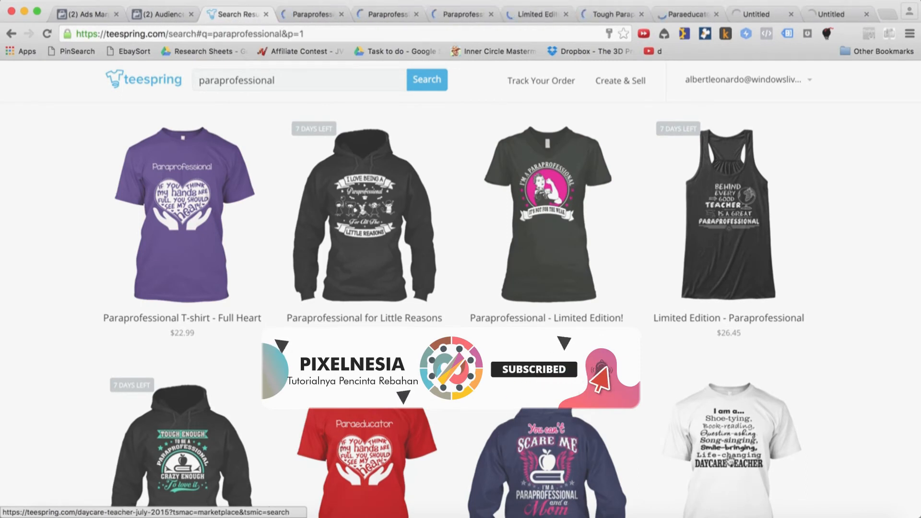
- Check how many pieces of the Paraprofessional T-shirt - Full Heart campaign have been sold
{"action": "left_click", "coordinate": [312, 14]}
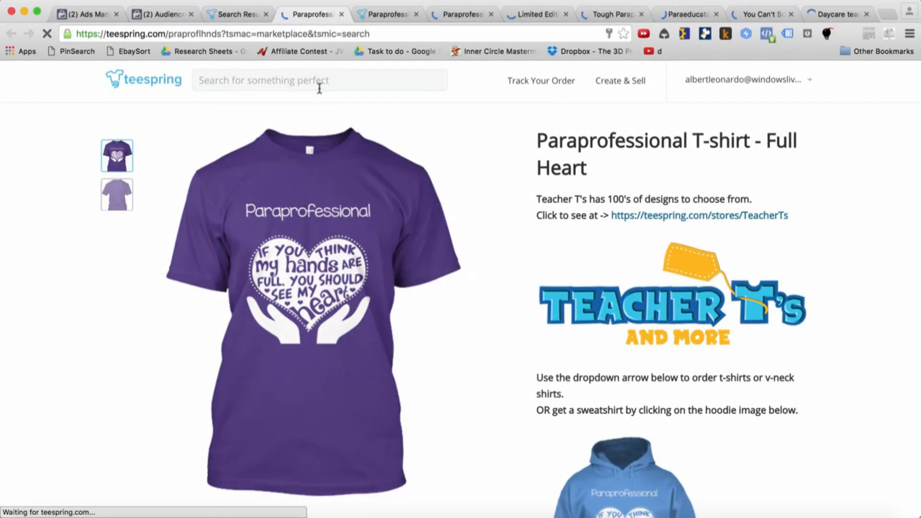
{"action": "scroll", "coordinate": [827, 301], "scroll_direction": "down", "scroll_amount": 10}
{"action": "scroll", "coordinate": [766, 270], "scroll_direction": "up", "scroll_amount": 6}
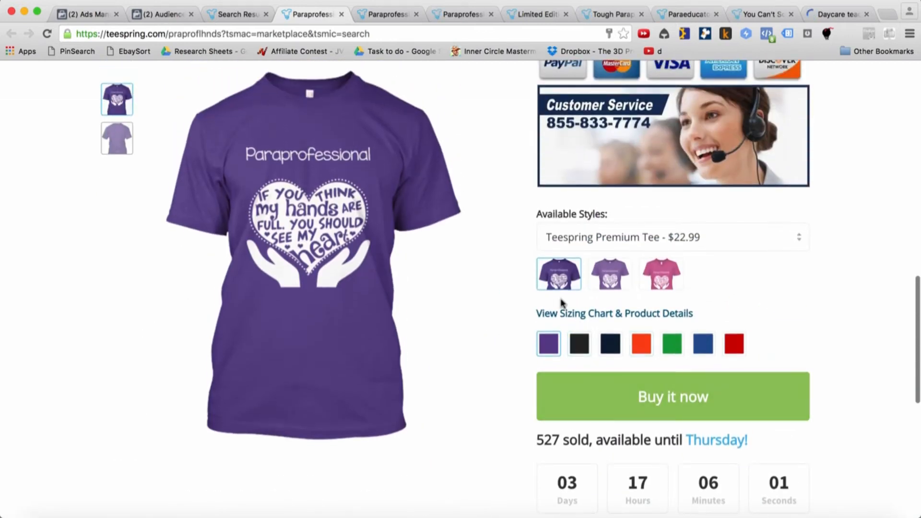
{"action": "scroll", "coordinate": [561, 302], "scroll_direction": "up", "scroll_amount": 1}
- Check the Paraprofessional for Little Reasons, Paraprofessional - Limited Edition! and Limited Edition - Paraprofessional campaign pages for a sold count
{"action": "left_click", "coordinate": [396, 21]}
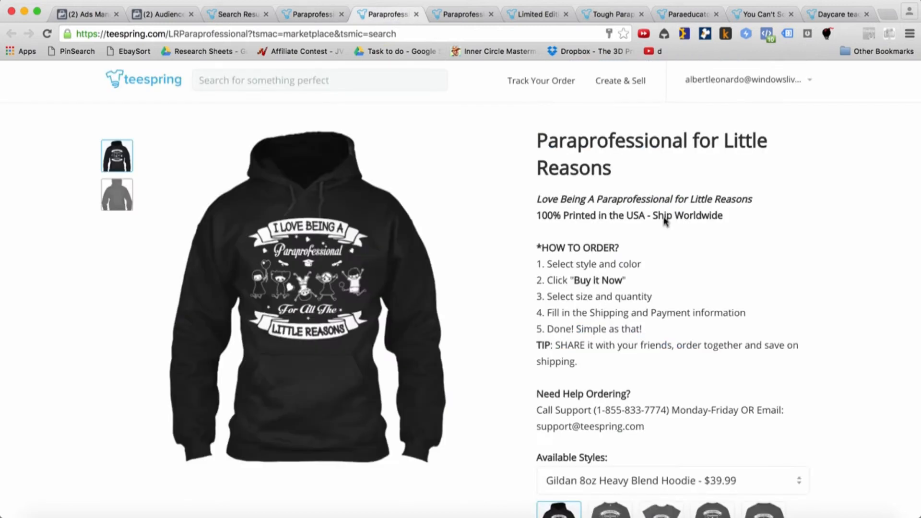
{"action": "scroll", "coordinate": [704, 312], "scroll_direction": "down", "scroll_amount": 10}
{"action": "scroll", "coordinate": [704, 313], "scroll_direction": "up", "scroll_amount": 5}
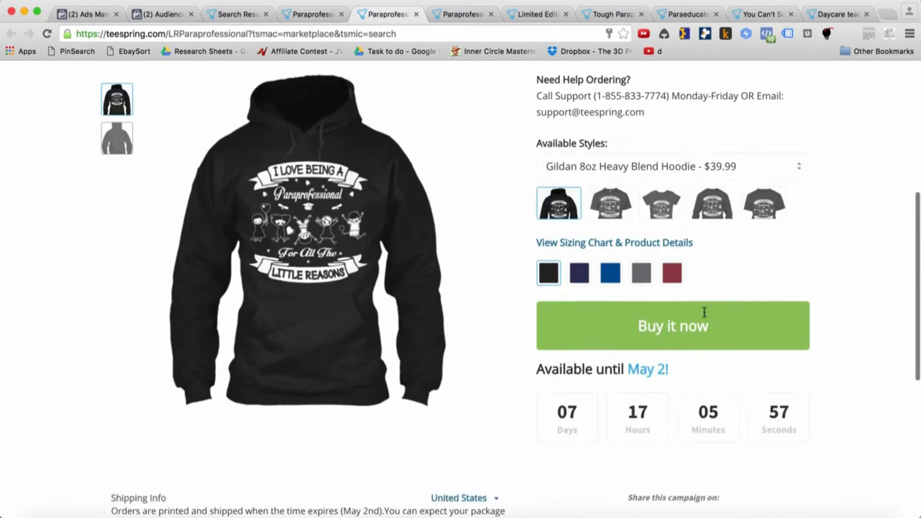
{"action": "left_click", "coordinate": [466, 19]}
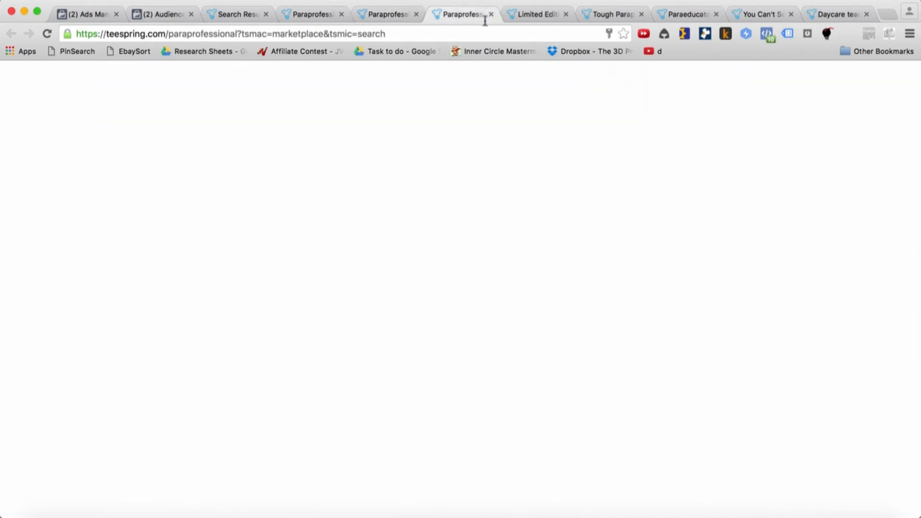
{"action": "scroll", "coordinate": [693, 264], "scroll_direction": "down", "scroll_amount": 9}
{"action": "left_click", "coordinate": [522, 15]}
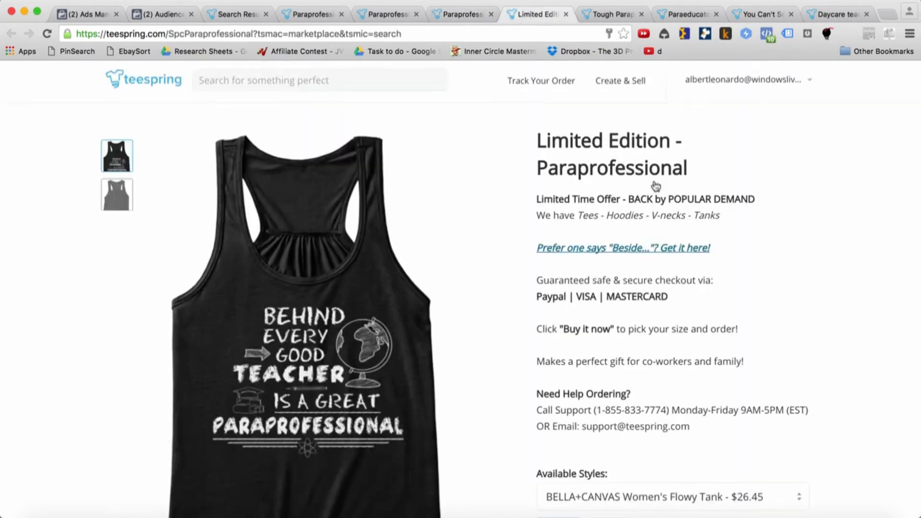
{"action": "scroll", "coordinate": [700, 269], "scroll_direction": "down", "scroll_amount": 7}
{"action": "scroll", "coordinate": [703, 271], "scroll_direction": "up", "scroll_amount": 7}
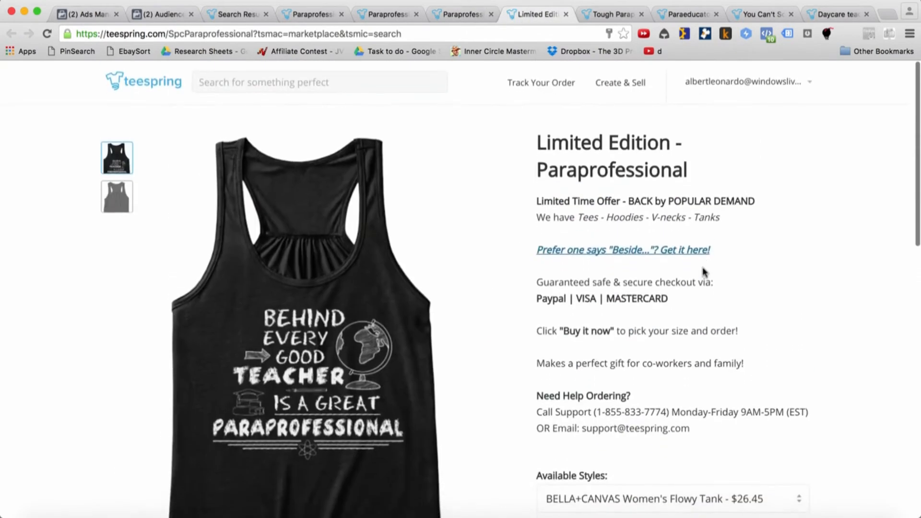
- Open the Teespring account settings and look over the profile page
{"action": "left_click", "coordinate": [809, 87]}
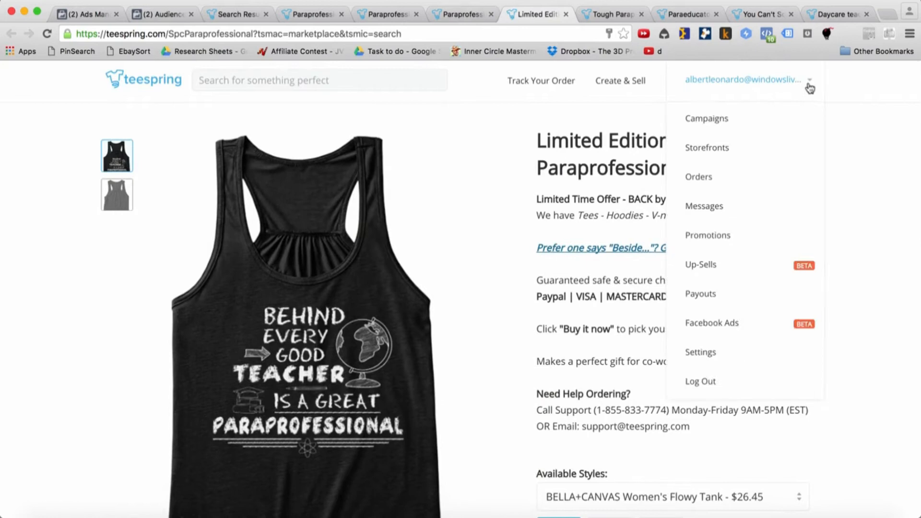
{"action": "left_click", "coordinate": [845, 113]}
{"action": "left_click", "coordinate": [810, 86]}
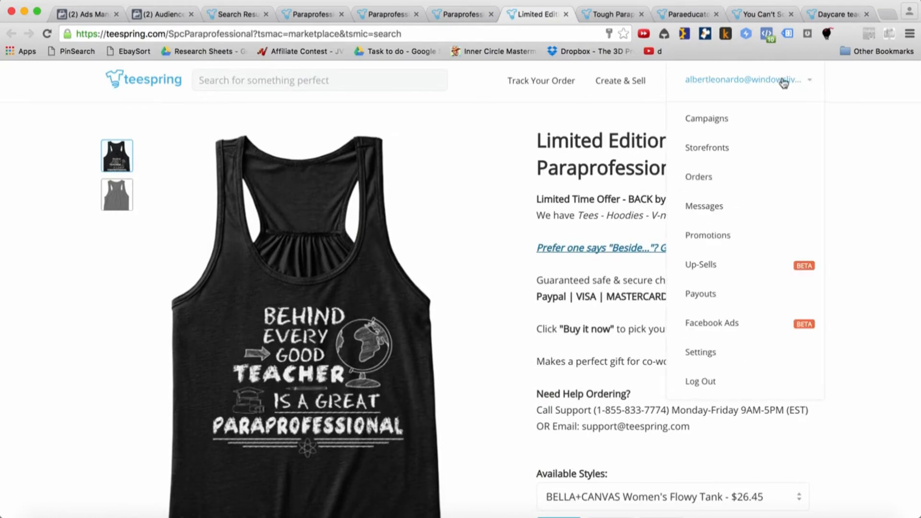
{"action": "left_click", "coordinate": [717, 355]}
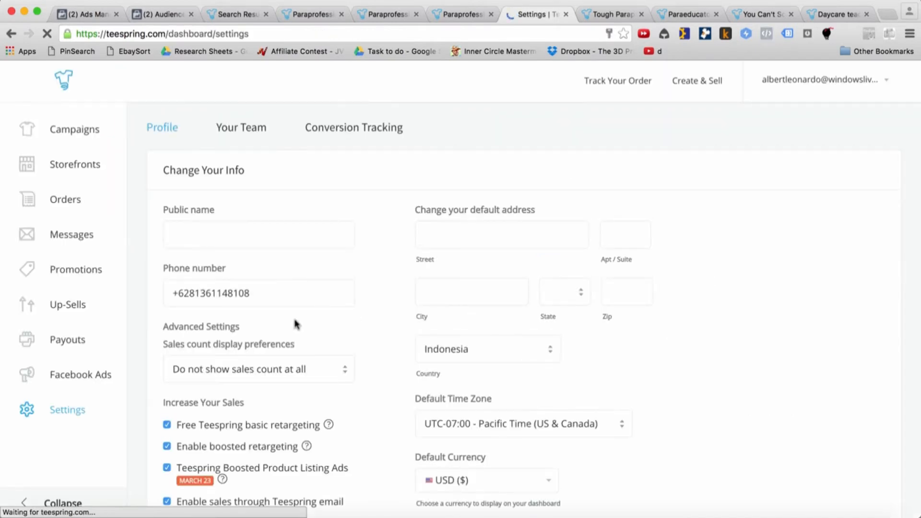
{"action": "scroll", "coordinate": [295, 324], "scroll_direction": "down", "scroll_amount": 3}
{"action": "scroll", "coordinate": [294, 323], "scroll_direction": "up", "scroll_amount": 3}
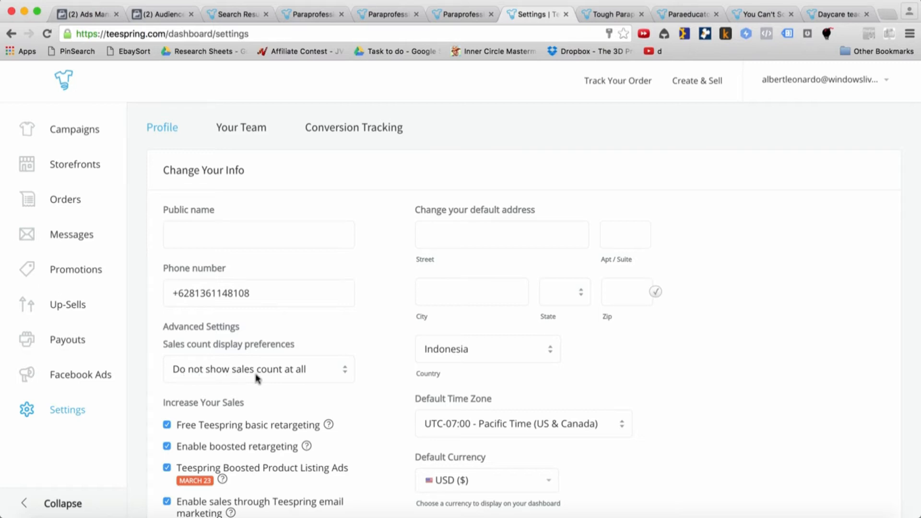
- Examine the available options for the sales count display preference in the profile's advanced settings
{"action": "left_click", "coordinate": [296, 379]}
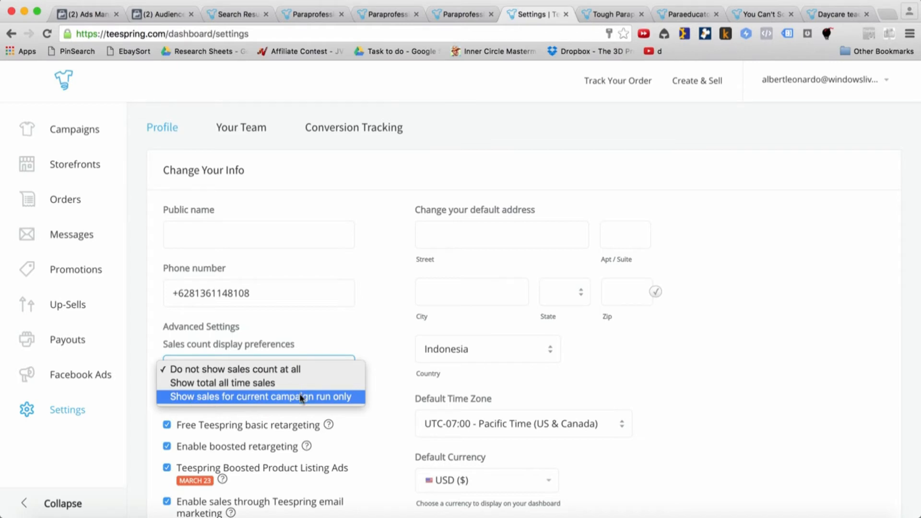
{"action": "left_click", "coordinate": [295, 369]}
{"action": "left_click", "coordinate": [297, 371]}
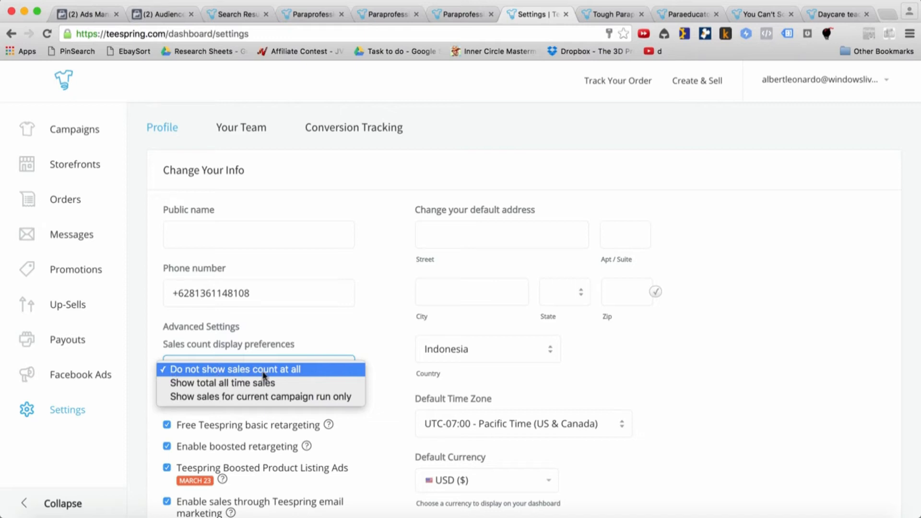
{"action": "left_click", "coordinate": [283, 370]}
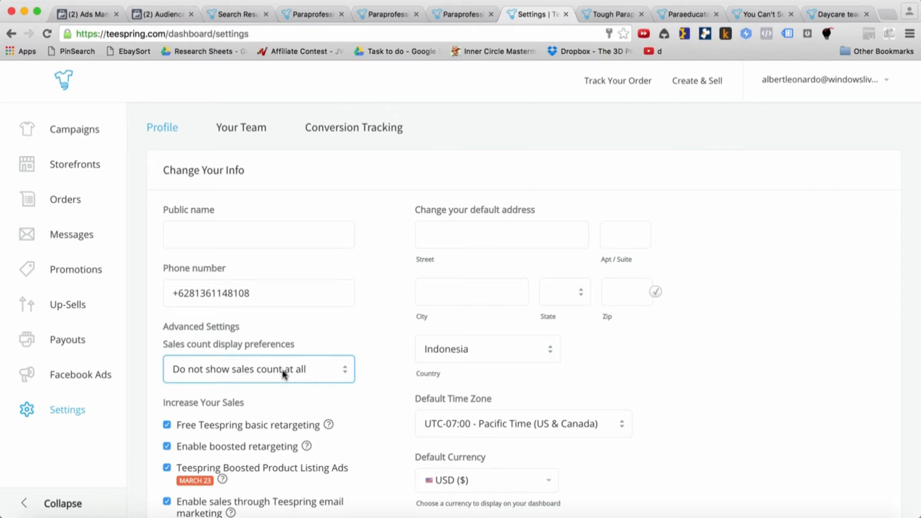
{"action": "left_click", "coordinate": [284, 374]}
{"action": "left_click", "coordinate": [283, 371]}
{"action": "left_click", "coordinate": [342, 335]}
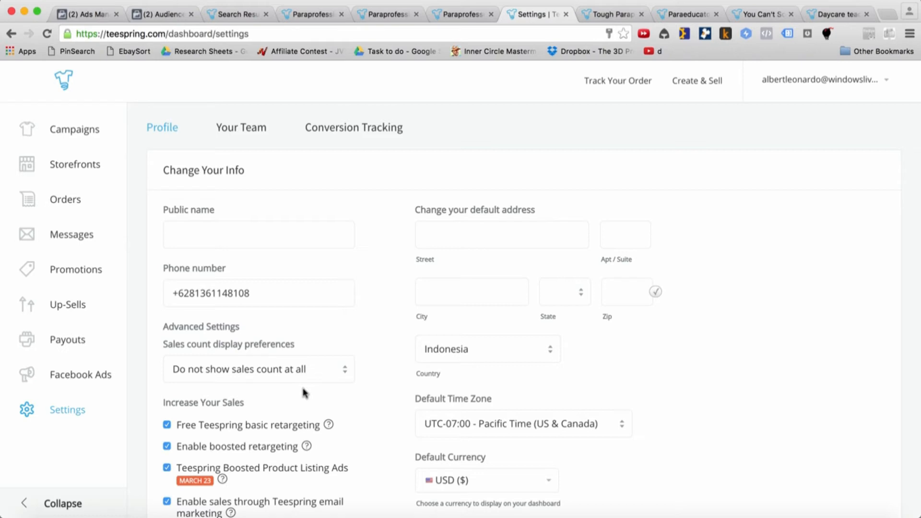
{"action": "left_click", "coordinate": [329, 373]}
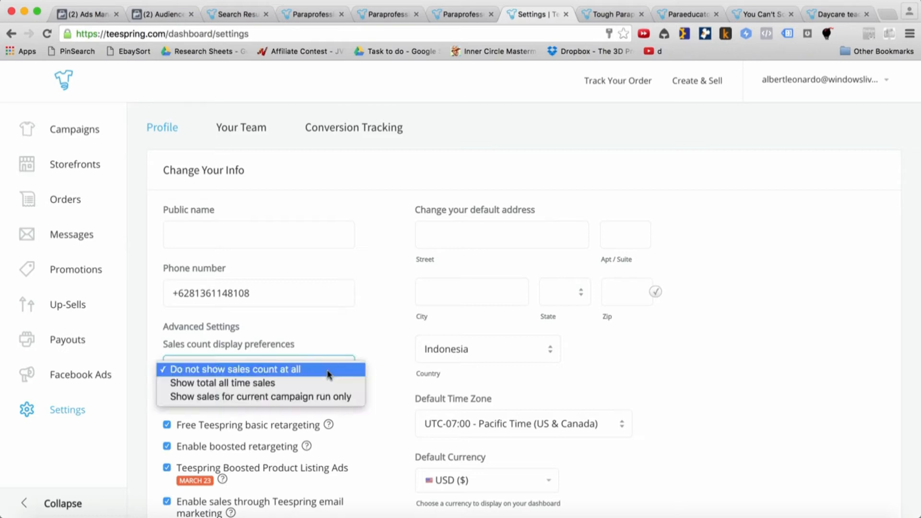
{"action": "left_click", "coordinate": [349, 333]}
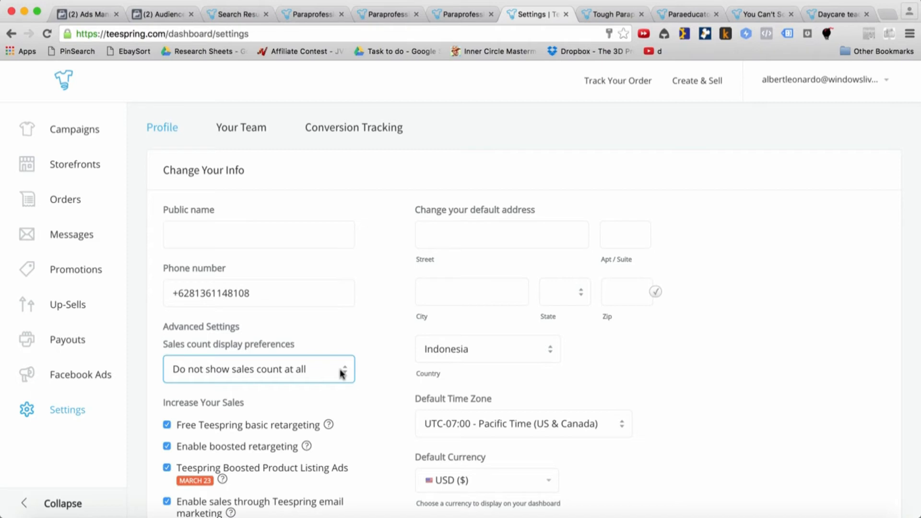
- Check the Tough Paraprofessionals hoodie and the Paraeducator T-shirt - Full Heart campaign pages for a sold count
{"action": "left_click", "coordinate": [612, 14]}
{"action": "scroll", "coordinate": [635, 239], "scroll_direction": "down", "scroll_amount": 5}
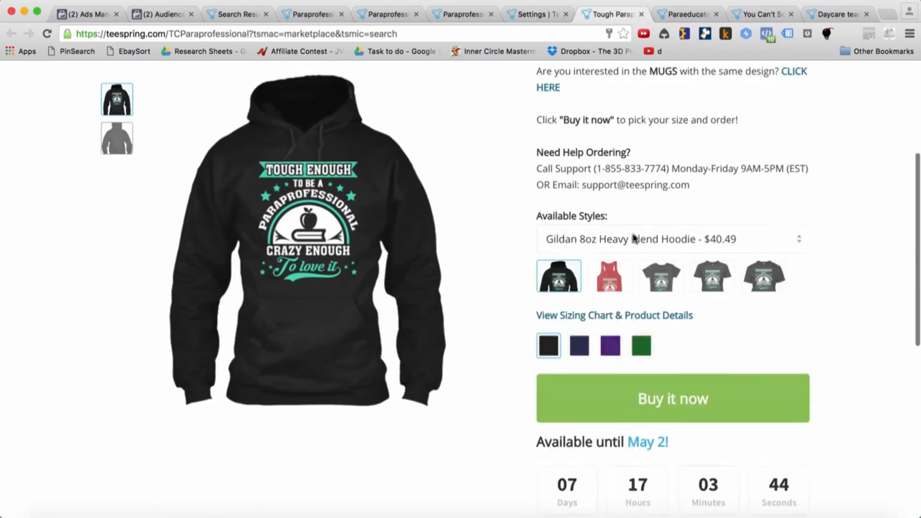
{"action": "left_click", "coordinate": [700, 12]}
{"action": "scroll", "coordinate": [707, 218], "scroll_direction": "down", "scroll_amount": 10}
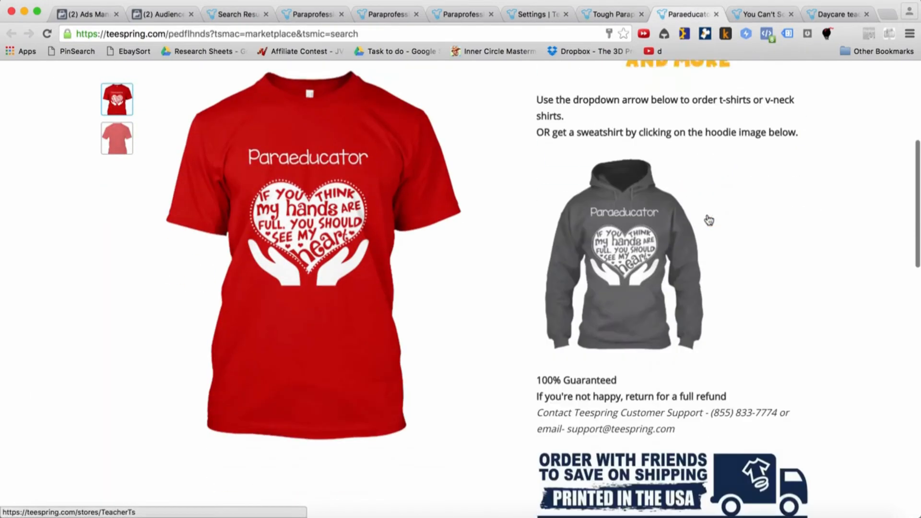
{"action": "scroll", "coordinate": [708, 218], "scroll_direction": "down", "scroll_amount": 2}
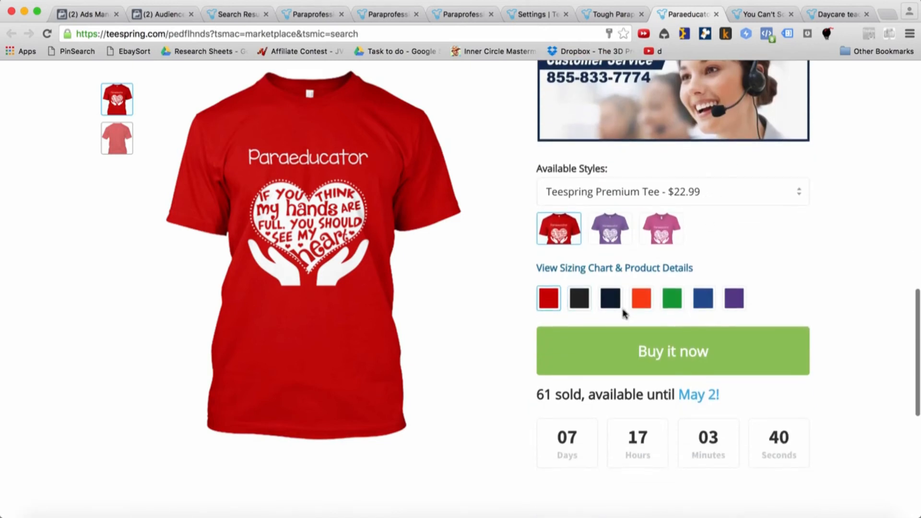
- Check the You Can't Scare Me paraprofessional hoodie and the Daycare teacher T-shirt campaign pages for a sold count
{"action": "left_click", "coordinate": [756, 15]}
{"action": "scroll", "coordinate": [817, 272], "scroll_direction": "down", "scroll_amount": 1}
{"action": "scroll", "coordinate": [817, 273], "scroll_direction": "down", "scroll_amount": 8}
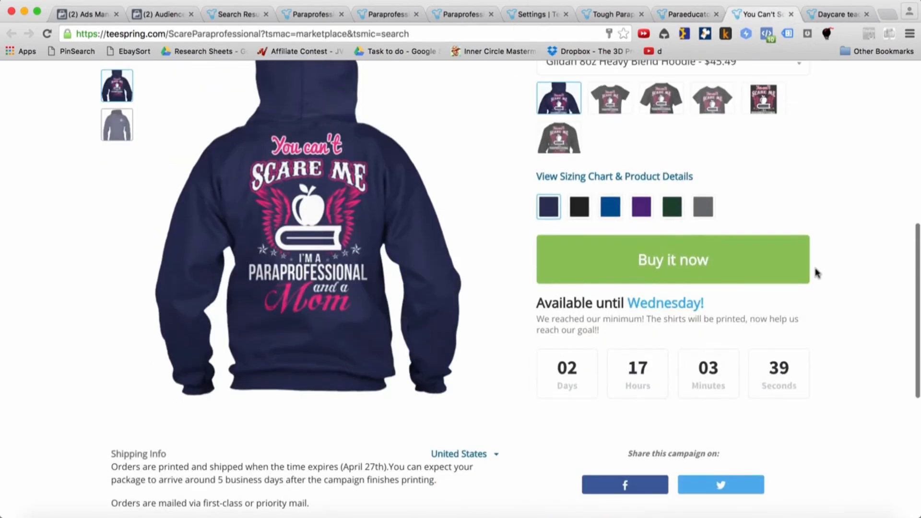
{"action": "left_click", "coordinate": [838, 14]}
{"action": "scroll", "coordinate": [780, 254], "scroll_direction": "down", "scroll_amount": 7}
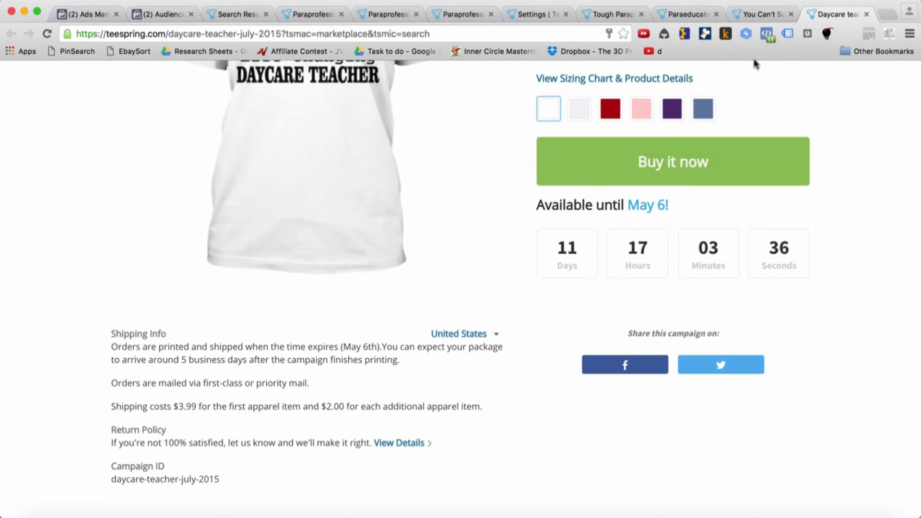
{"action": "scroll", "coordinate": [714, 86], "scroll_direction": "up", "scroll_amount": 5}
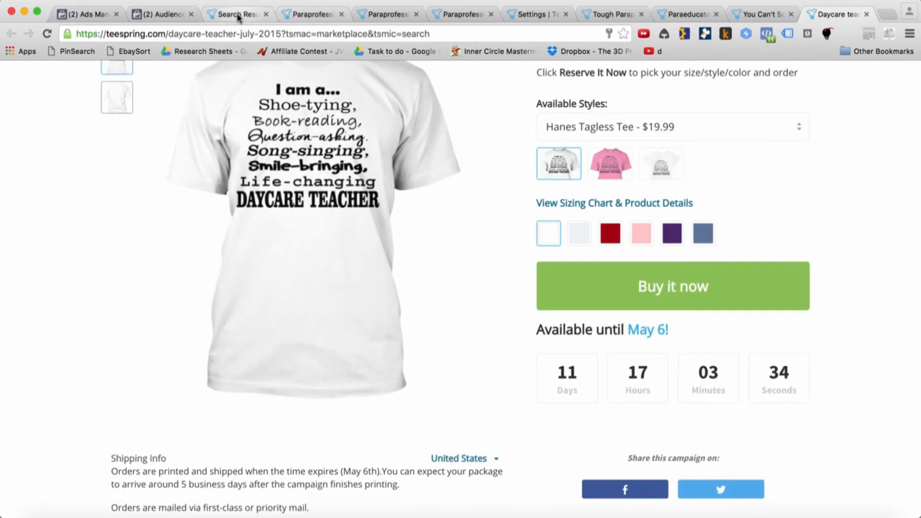
- Go through the open Paraprofessional, Tough Paraprofessionals, Paraeducator, You Can't Scare Me and Daycare teacher campaign pages once more to compare the designs
{"action": "left_click", "coordinate": [299, 14]}
{"action": "left_click", "coordinate": [393, 15]}
{"action": "left_click", "coordinate": [461, 14]}
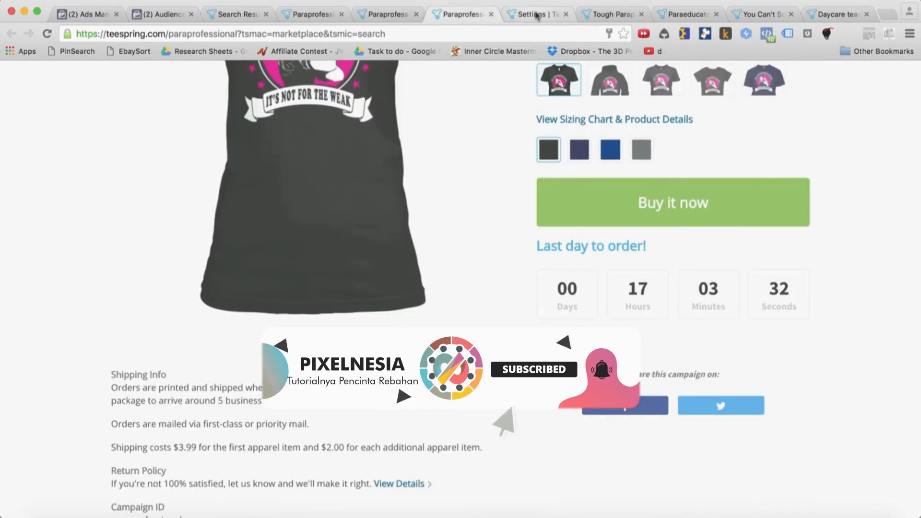
{"action": "left_click", "coordinate": [536, 14]}
{"action": "left_click", "coordinate": [611, 14]}
{"action": "left_click", "coordinate": [675, 15]}
{"action": "left_click", "coordinate": [768, 15]}
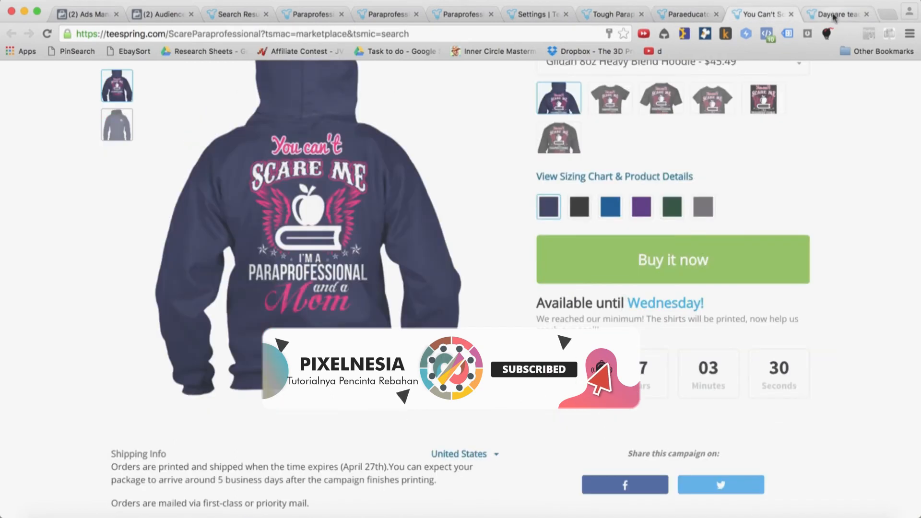
{"action": "left_click", "coordinate": [837, 15]}
{"action": "scroll", "coordinate": [589, 196], "scroll_direction": "up", "scroll_amount": 5}
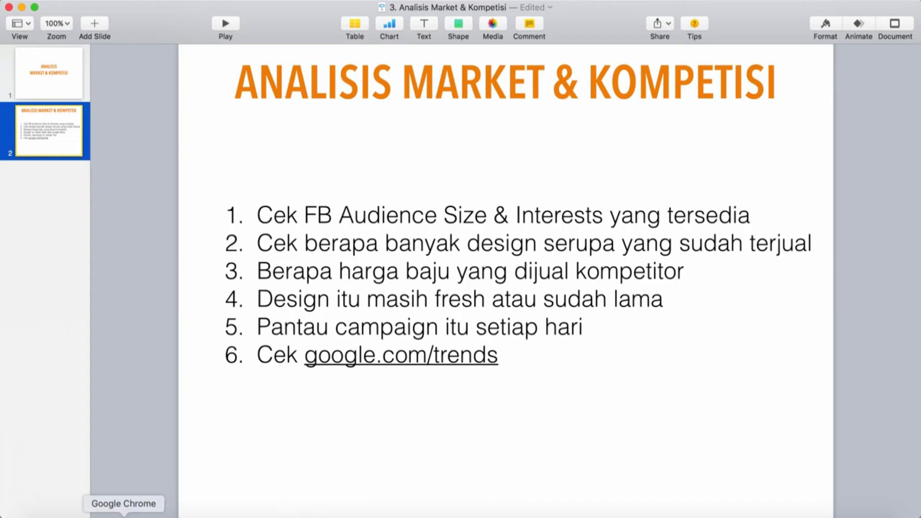
- Switch to Google Chrome and check the premium tee price on the purple Paraprofessional heart T-shirt campaign
{"action": "left_click", "coordinate": [124, 517]}
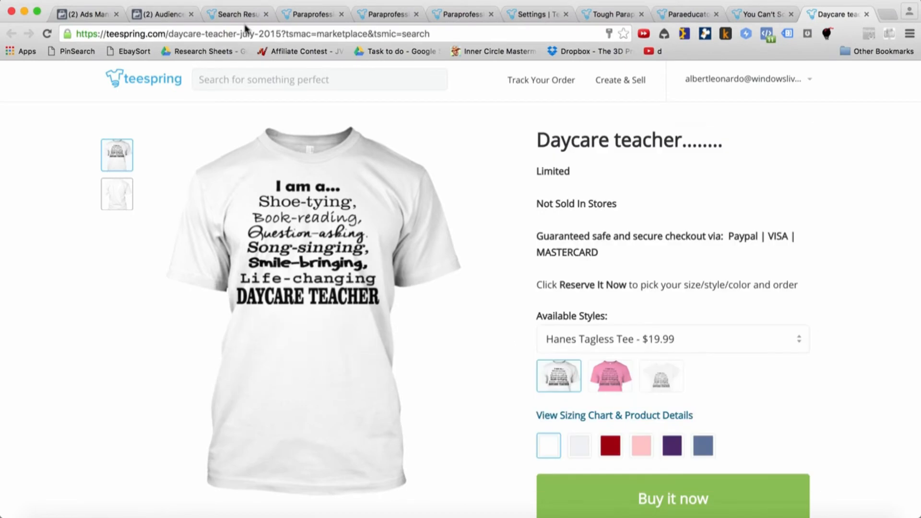
{"action": "left_click", "coordinate": [243, 15]}
{"action": "left_click", "coordinate": [298, 16]}
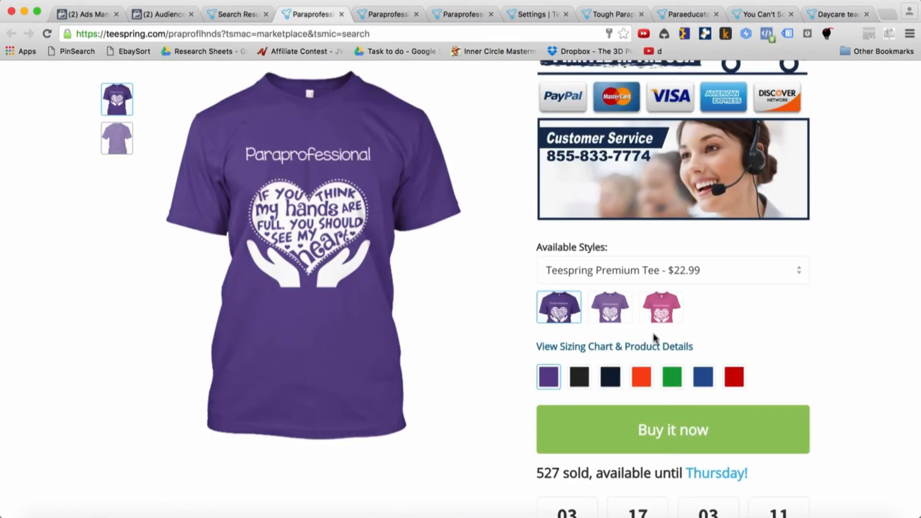
{"action": "scroll", "coordinate": [623, 266], "scroll_direction": "down", "scroll_amount": 1}
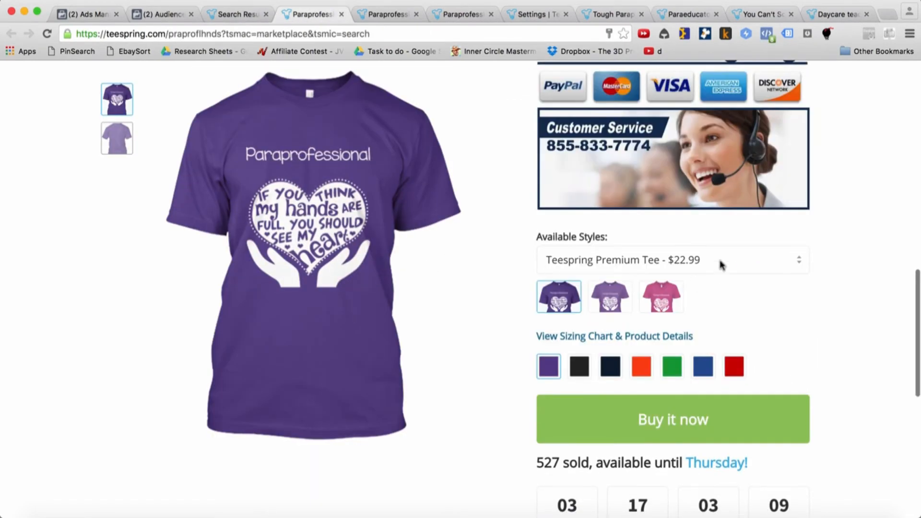
- Choose the Teespring Premium Tee style on the Paraprofessional for Little Reasons campaign and compare its price with the purple heart T-shirt's
{"action": "left_click", "coordinate": [397, 18]}
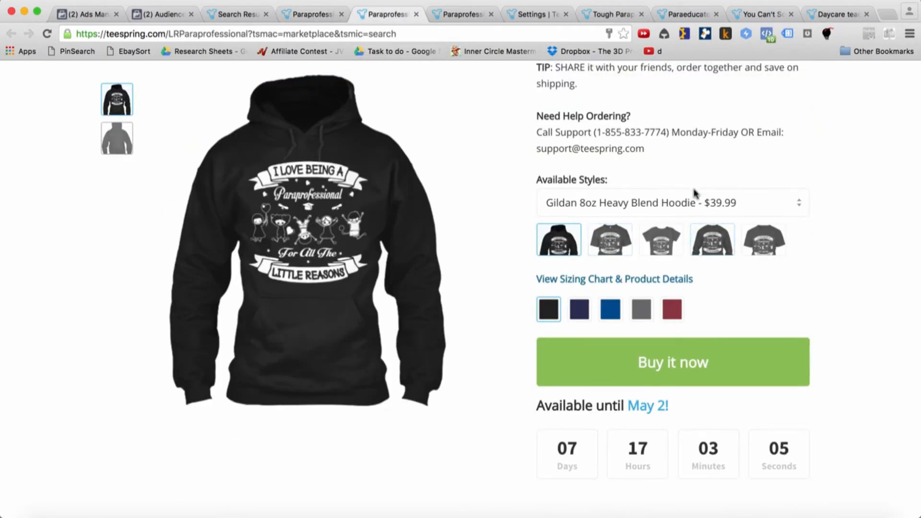
{"action": "left_click", "coordinate": [664, 202]}
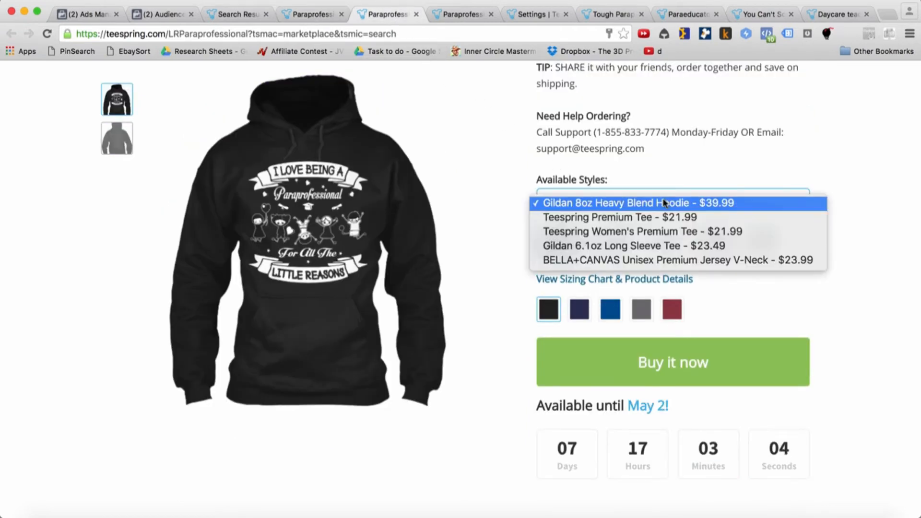
{"action": "left_click", "coordinate": [643, 217]}
{"action": "scroll", "coordinate": [638, 221], "scroll_direction": "up", "scroll_amount": 5}
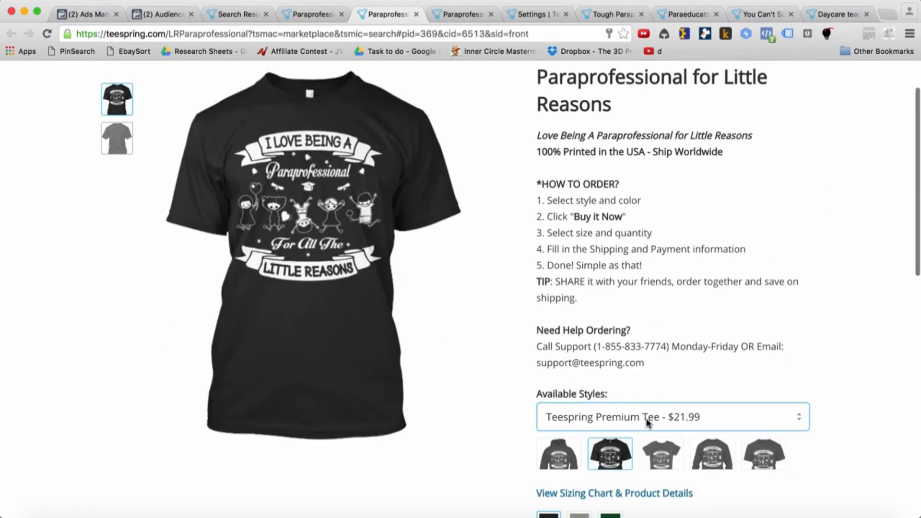
{"action": "left_click", "coordinate": [317, 10]}
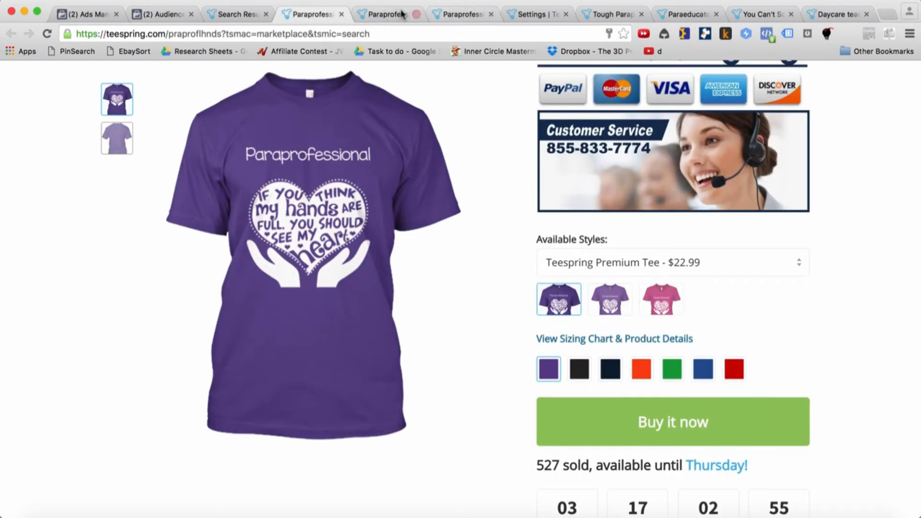
{"action": "left_click", "coordinate": [386, 15]}
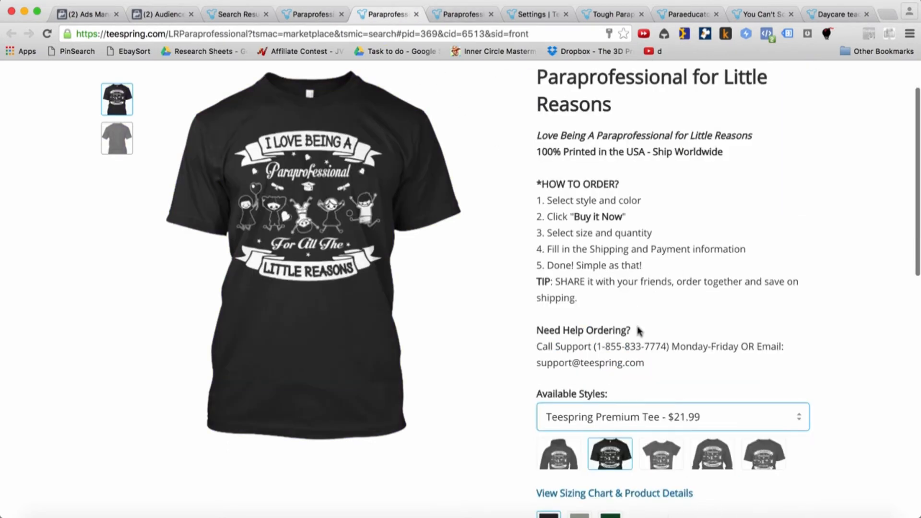
- Check the style prices on the It's Not for the Weak V-neck, then view the Tough Paraprofessionals and You Can't Scare Me campaigns
{"action": "left_click", "coordinate": [463, 14]}
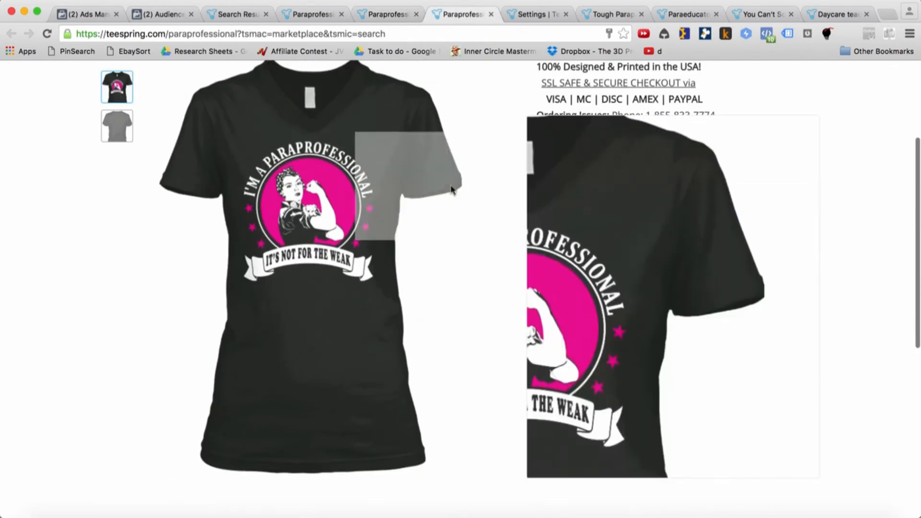
{"action": "left_click", "coordinate": [699, 203]}
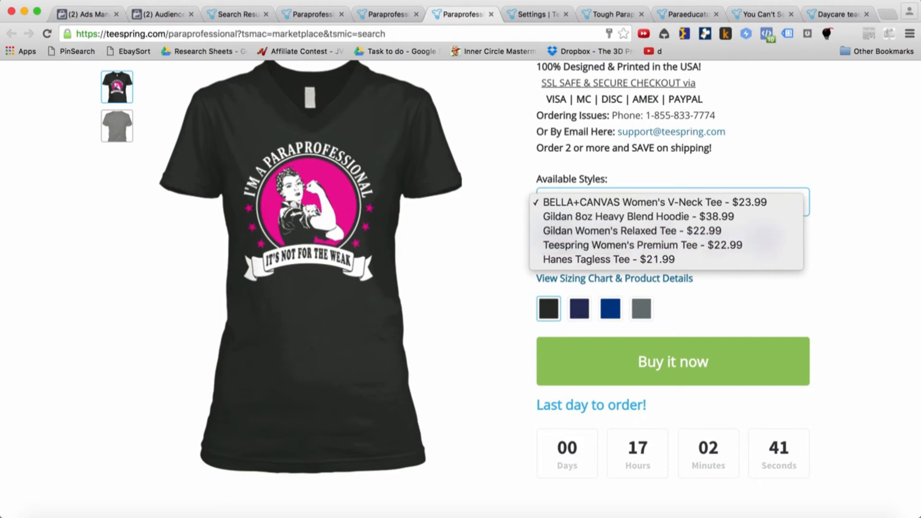
{"action": "left_click", "coordinate": [536, 24]}
{"action": "left_click", "coordinate": [612, 15]}
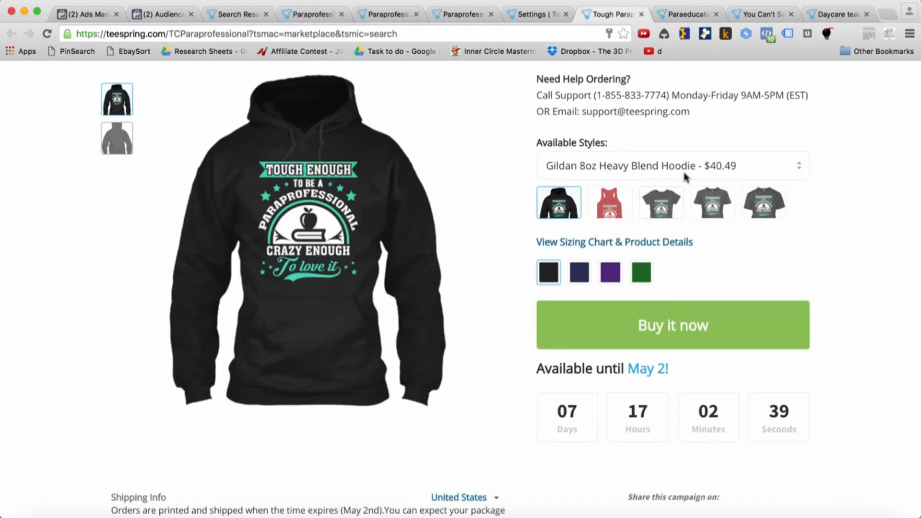
{"action": "left_click", "coordinate": [652, 17]}
{"action": "left_click", "coordinate": [746, 21]}
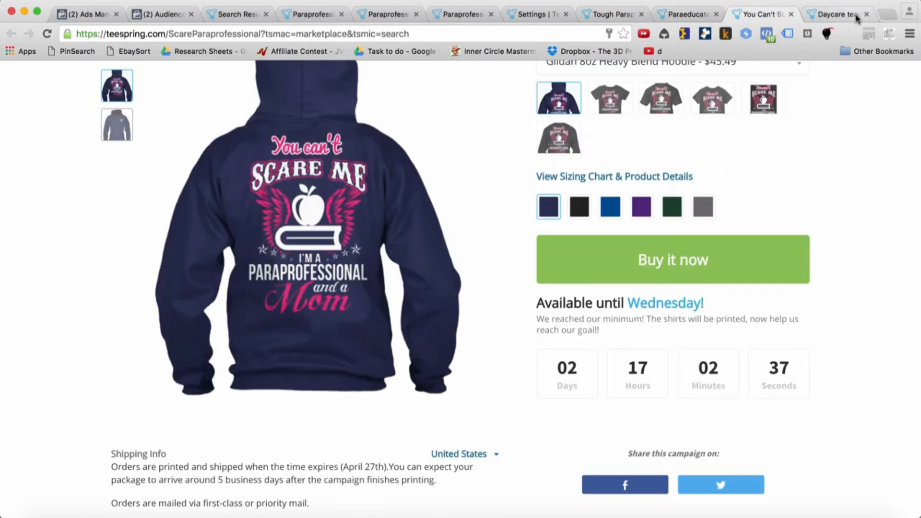
- Check the Daycare teacher T-shirt campaign's style prices and its end date
{"action": "left_click", "coordinate": [848, 15]}
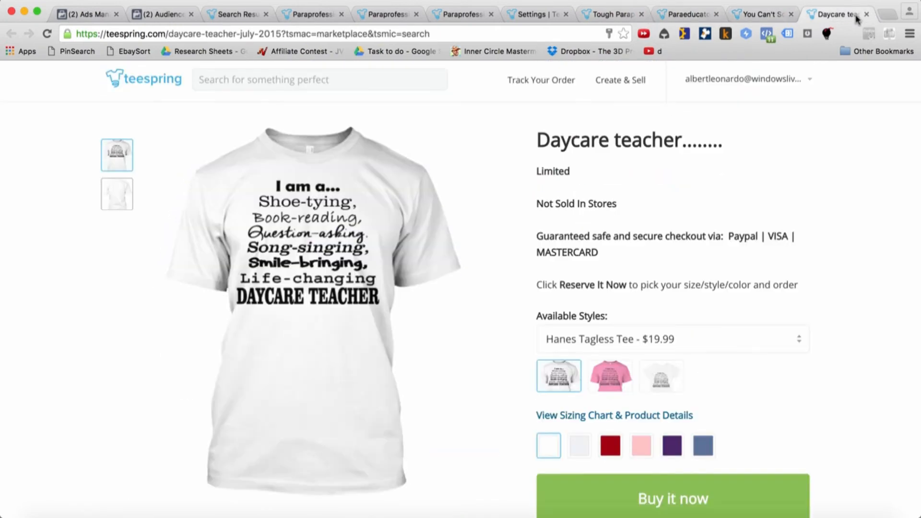
{"action": "left_click", "coordinate": [690, 345]}
{"action": "left_click", "coordinate": [741, 344]}
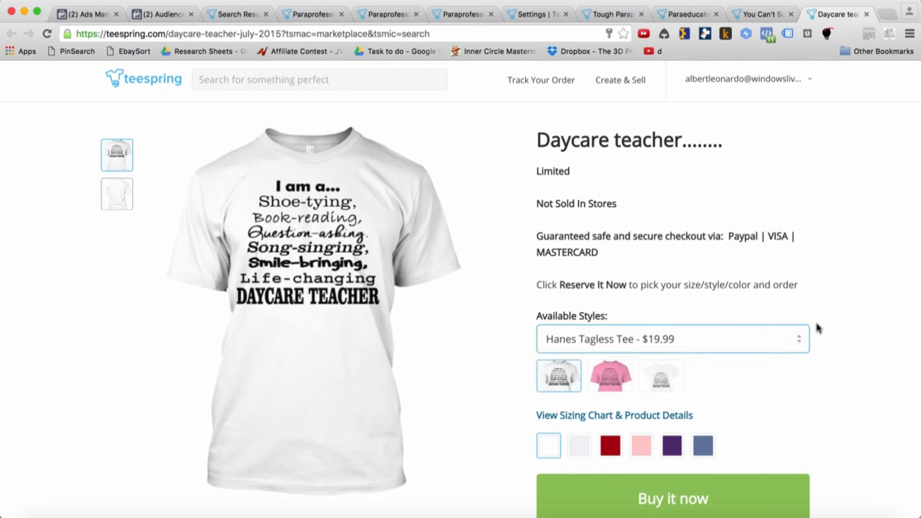
{"action": "scroll", "coordinate": [816, 322], "scroll_direction": "down", "scroll_amount": 9}
{"action": "scroll", "coordinate": [813, 331], "scroll_direction": "up", "scroll_amount": 5}
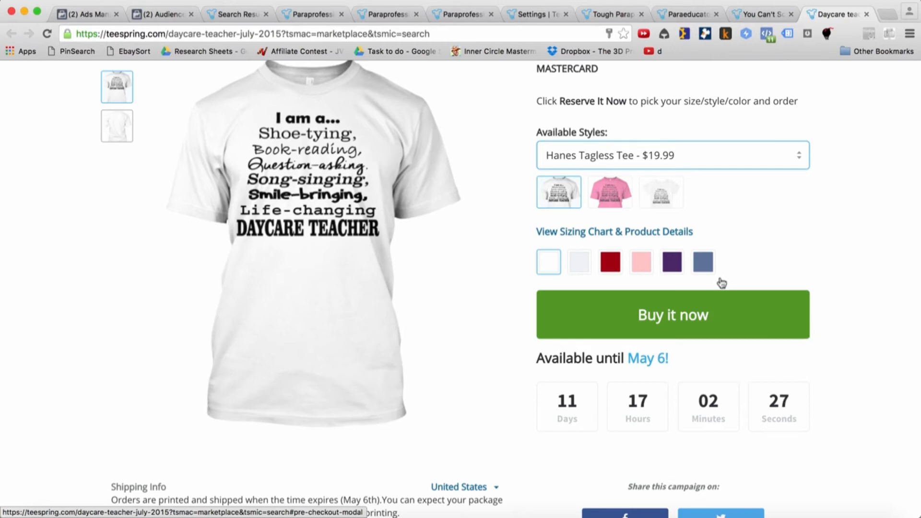
- Switch to Keynote and place the text cursor before the checklist item "Pantau campaign itu setiap hari"
{"action": "left_click", "coordinate": [269, 514]}
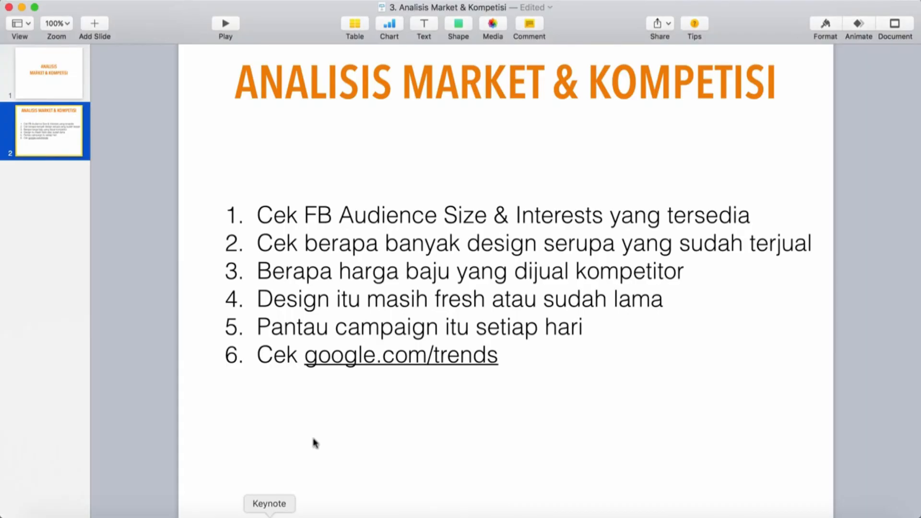
{"action": "left_click", "coordinate": [281, 300]}
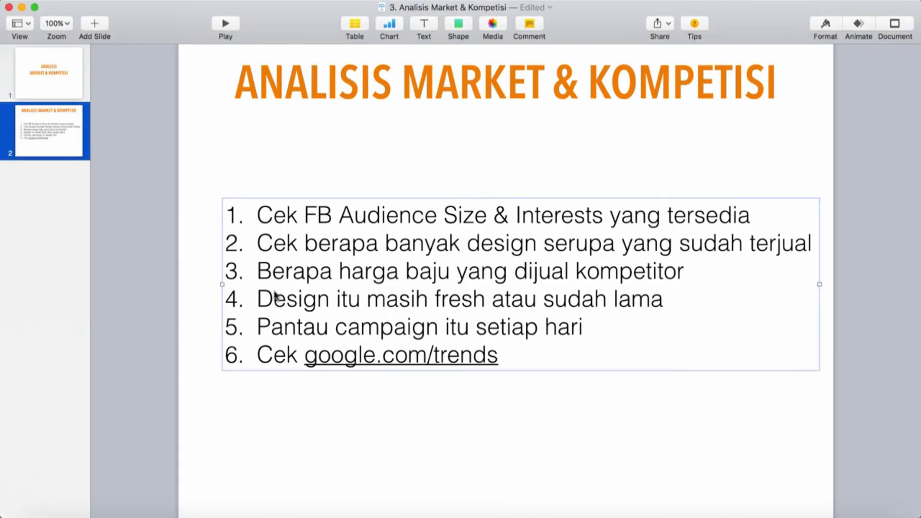
{"action": "left_click", "coordinate": [259, 329]}
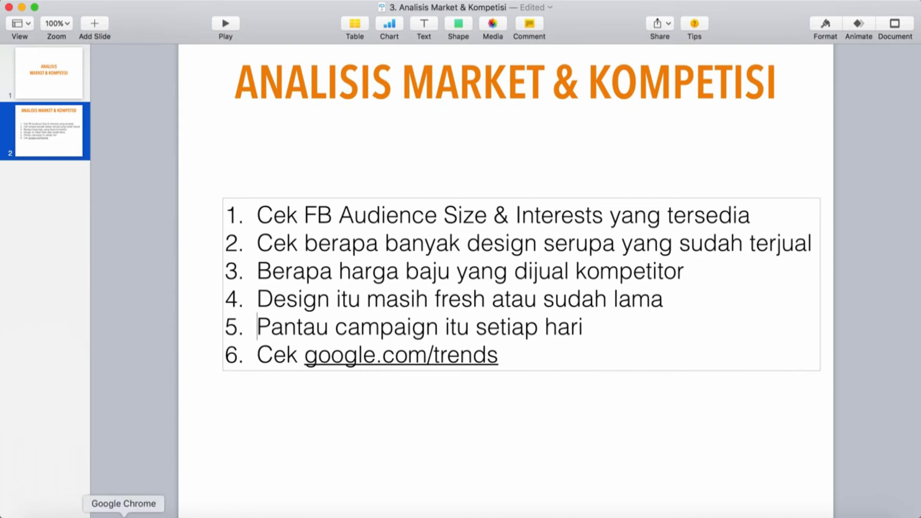
- Switch to Google Chrome and highlight the sold count on the purple Paraprofessional heart T-shirt campaign page
{"action": "left_click", "coordinate": [124, 516]}
{"action": "left_click", "coordinate": [299, 13]}
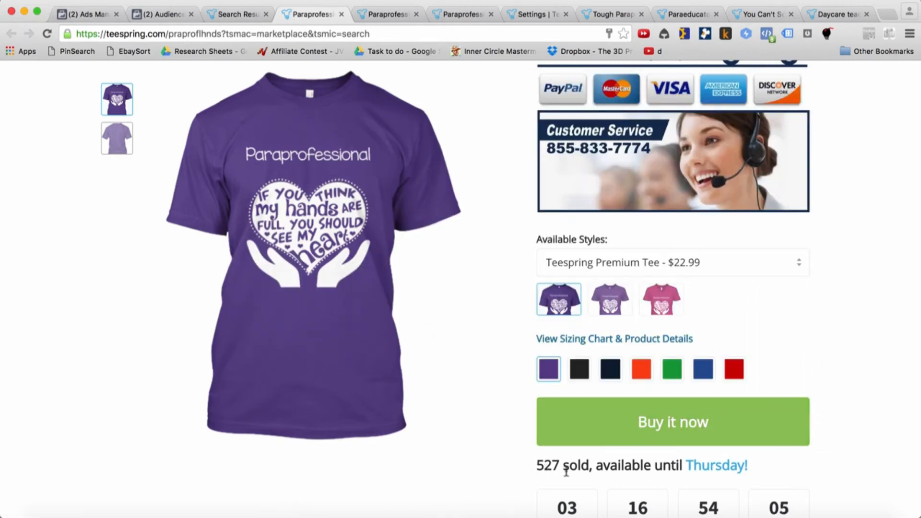
{"action": "scroll", "coordinate": [566, 472], "scroll_direction": "down", "scroll_amount": 1}
{"action": "left_click_drag", "start_coordinate": [560, 446], "coordinate": [534, 445]}
{"action": "left_click", "coordinate": [542, 448]}
{"action": "left_click", "coordinate": [551, 445]}
{"action": "left_click", "coordinate": [551, 444]}
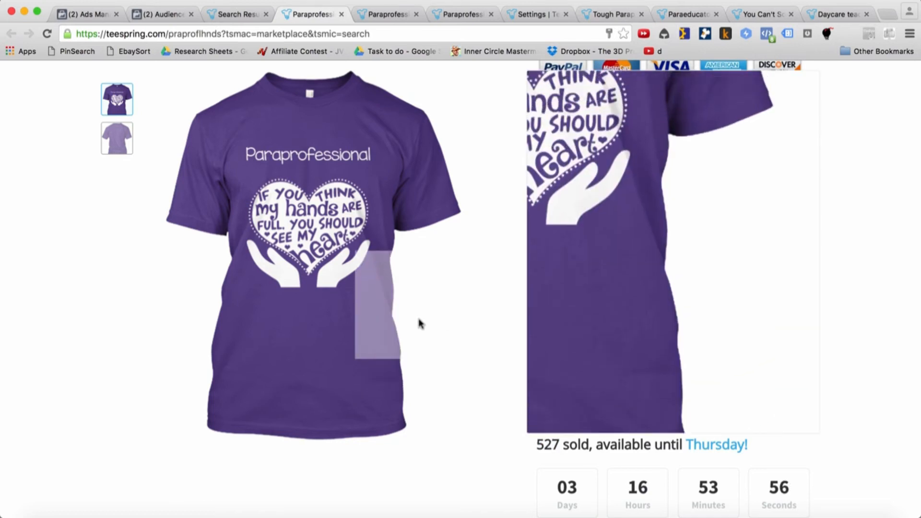
{"action": "left_click_drag", "start_coordinate": [558, 444], "coordinate": [530, 444]}
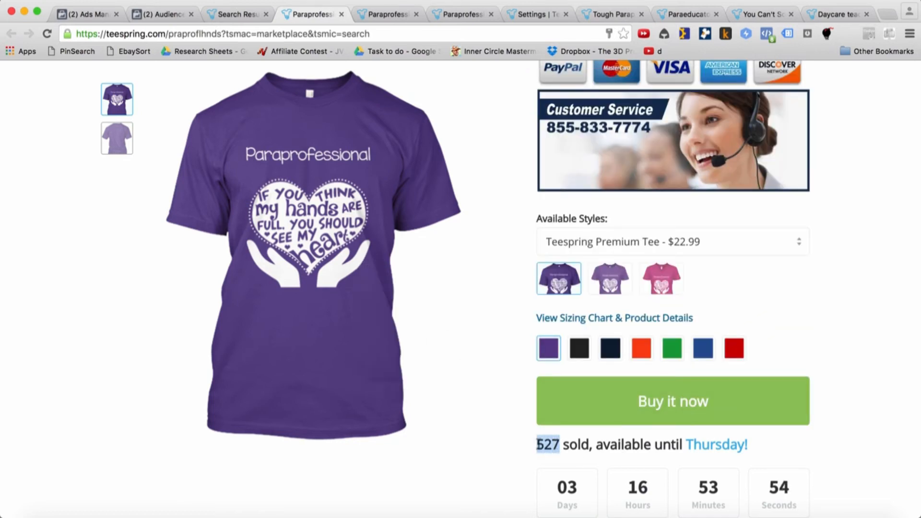
{"action": "left_click", "coordinate": [551, 443]}
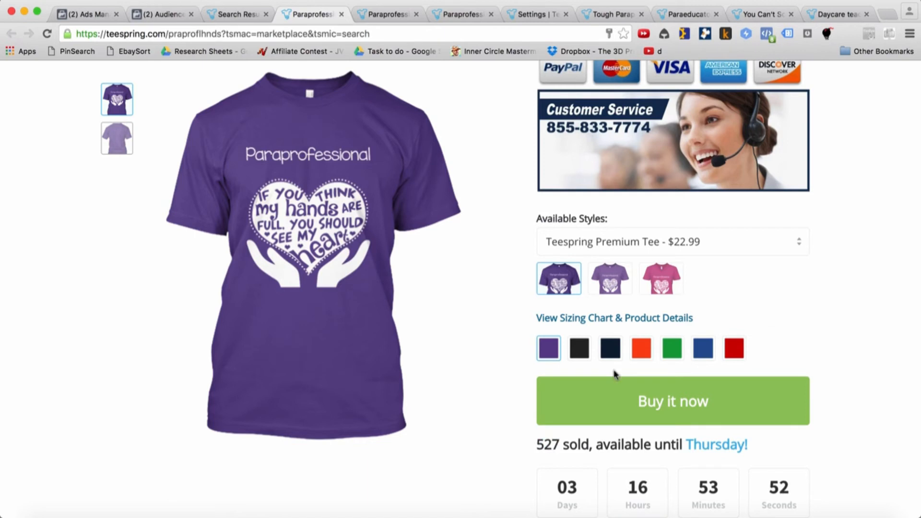
{"action": "left_click_drag", "start_coordinate": [558, 444], "coordinate": [530, 444]}
{"action": "left_click", "coordinate": [553, 444]}
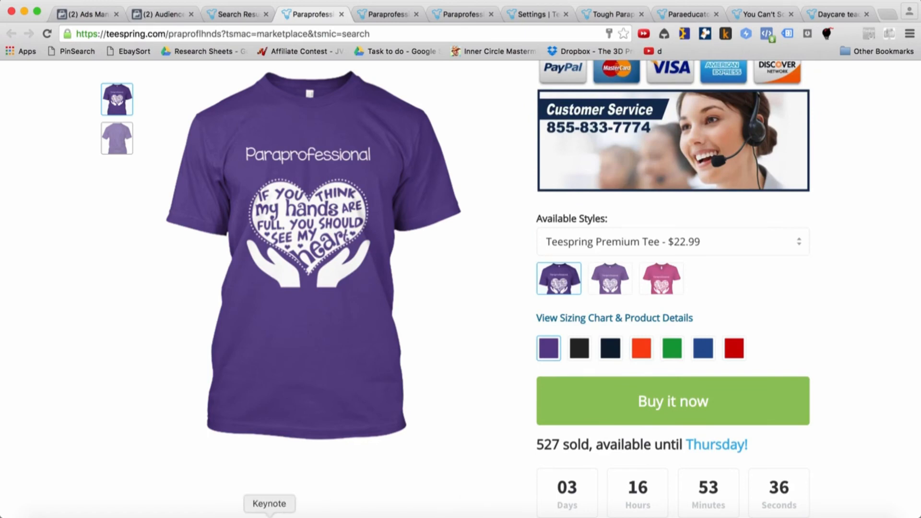
{"action": "left_click", "coordinate": [269, 516]}
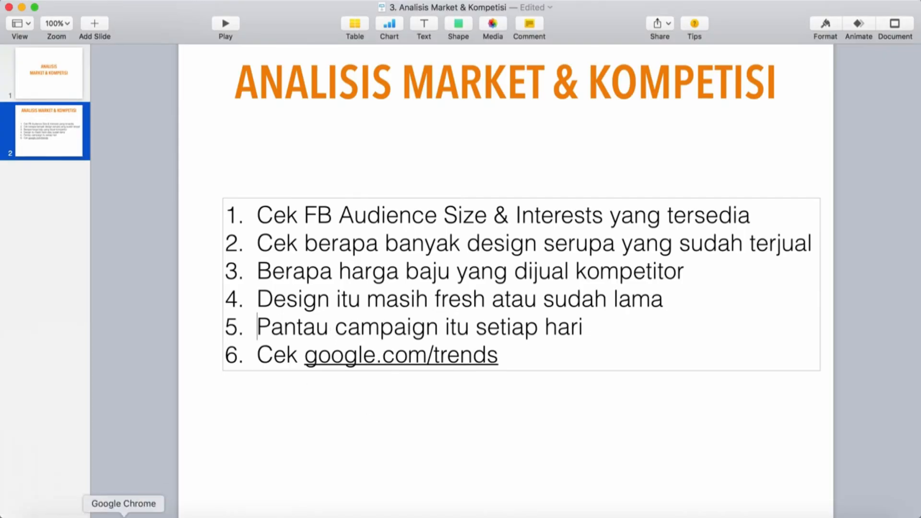
{"action": "left_click", "coordinate": [124, 516]}
{"action": "left_click", "coordinate": [226, 34]}
{"action": "left_click_drag", "start_coordinate": [222, 34], "coordinate": [76, 35]}
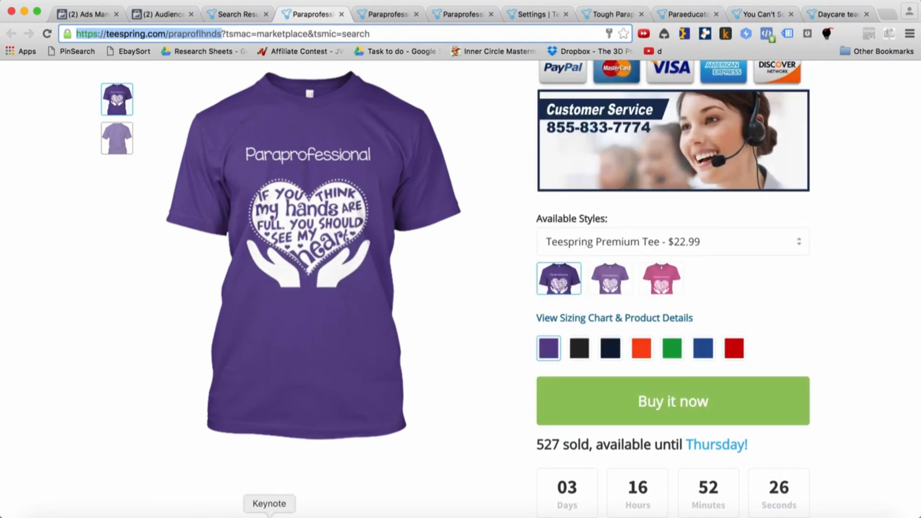
- Switch to Keynote and review the checklist items on design freshness and daily campaign monitoring by highlighting parts of their text
{"action": "left_click", "coordinate": [269, 517]}
{"action": "left_click_drag", "start_coordinate": [368, 299], "coordinate": [559, 303]}
{"action": "left_click_drag", "start_coordinate": [394, 329], "coordinate": [491, 331]}
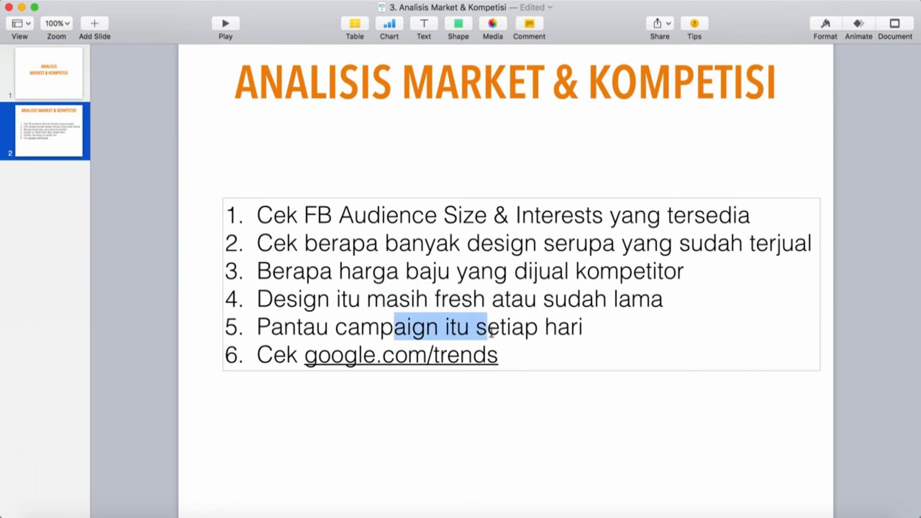
{"action": "left_click", "coordinate": [257, 388]}
{"action": "left_click", "coordinate": [573, 358]}
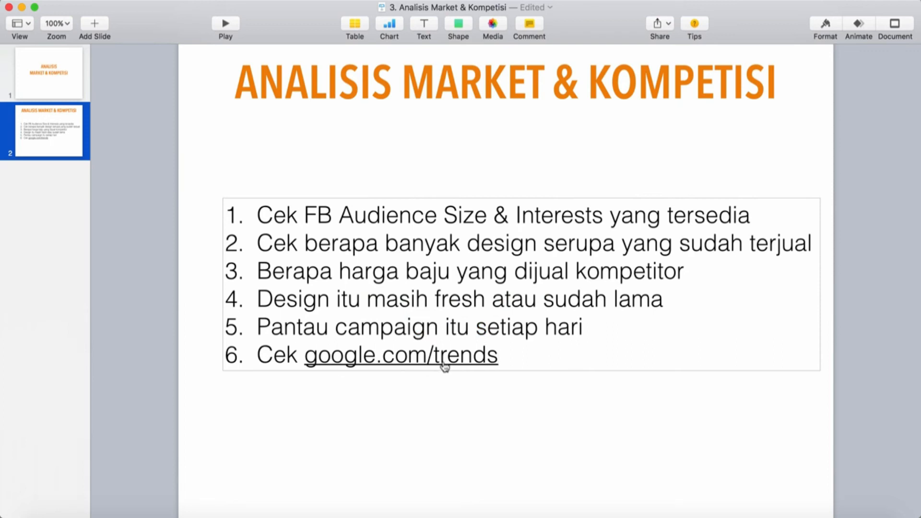
- Switch to Google Chrome and open Google Trends at google.com/trends in a new tab
{"action": "left_click", "coordinate": [123, 515]}
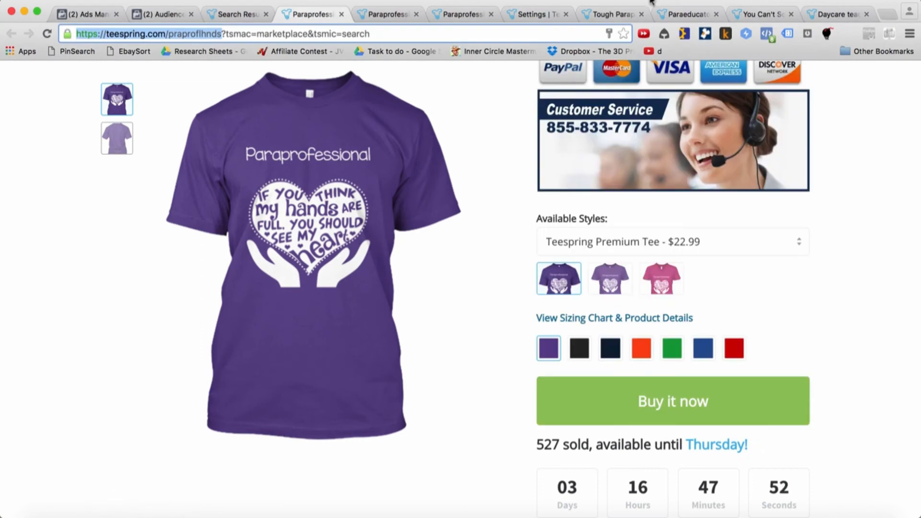
{"action": "left_click", "coordinate": [888, 14]}
{"action": "type", "text": "google.com/tre"}
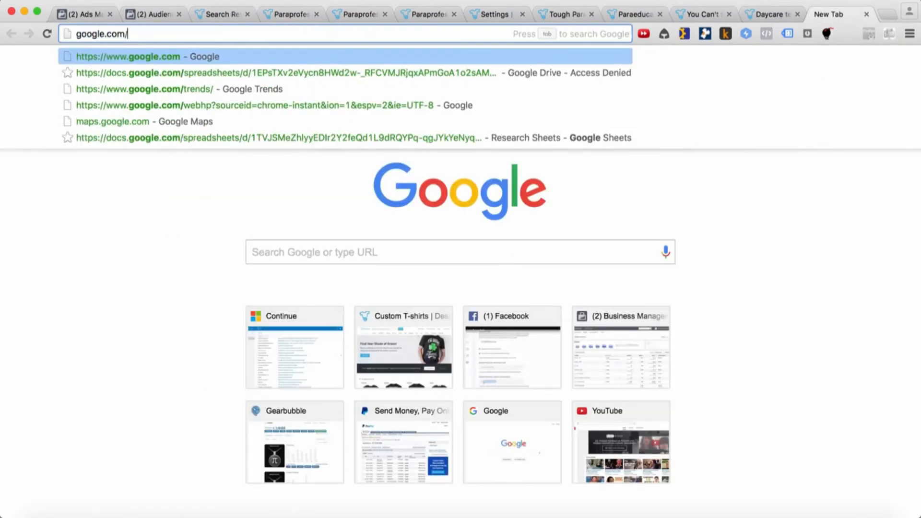
{"action": "type", "text": "nds"}
{"action": "key", "text": "Return"}
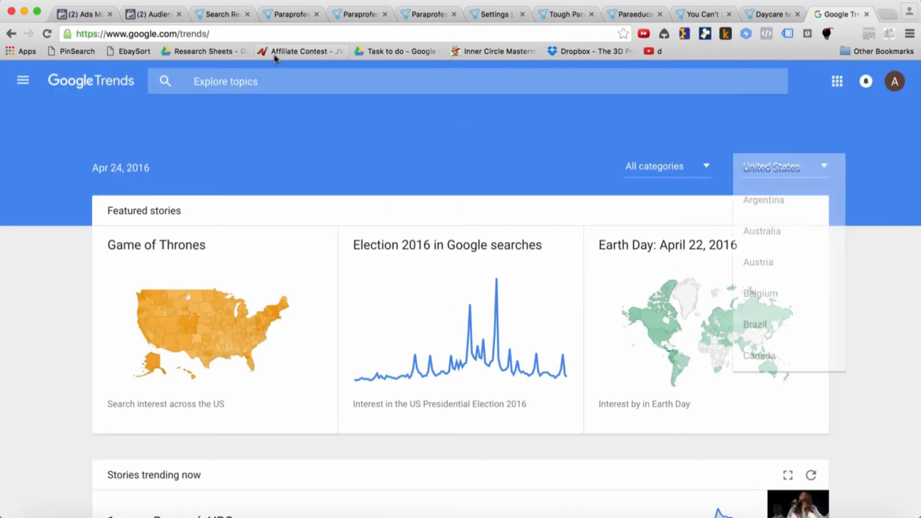
- Explore the search term "pi day" in Google Trends to examine its interest over time
{"action": "left_click", "coordinate": [268, 84]}
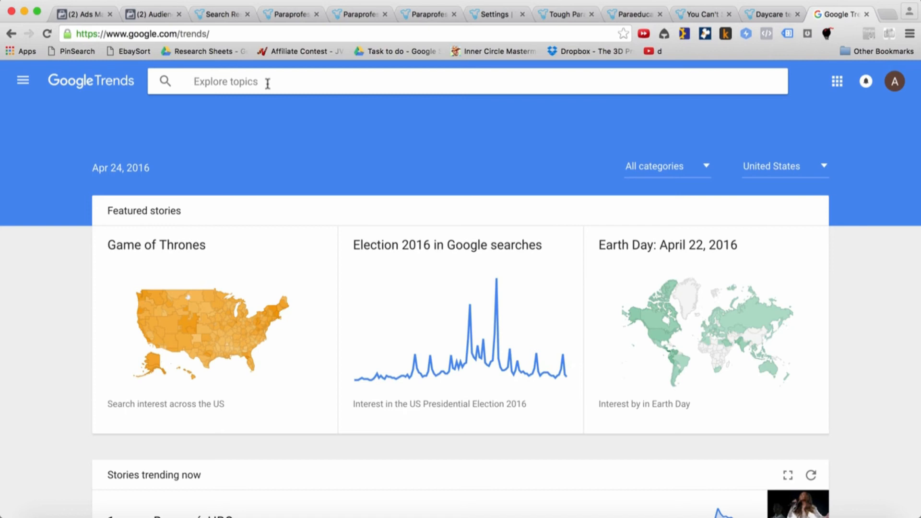
{"action": "type", "text": "mth"}
{"action": "key", "text": "BackSpace"}
{"action": "key", "text": "BackSpace"}
{"action": "key", "text": "BackSpace"}
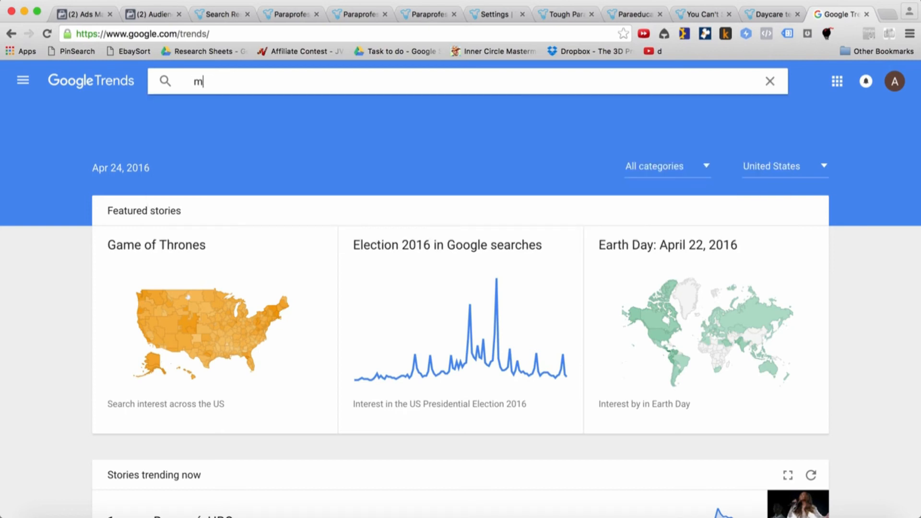
{"action": "type", "text": "p"}
{"action": "key", "text": "Return"}
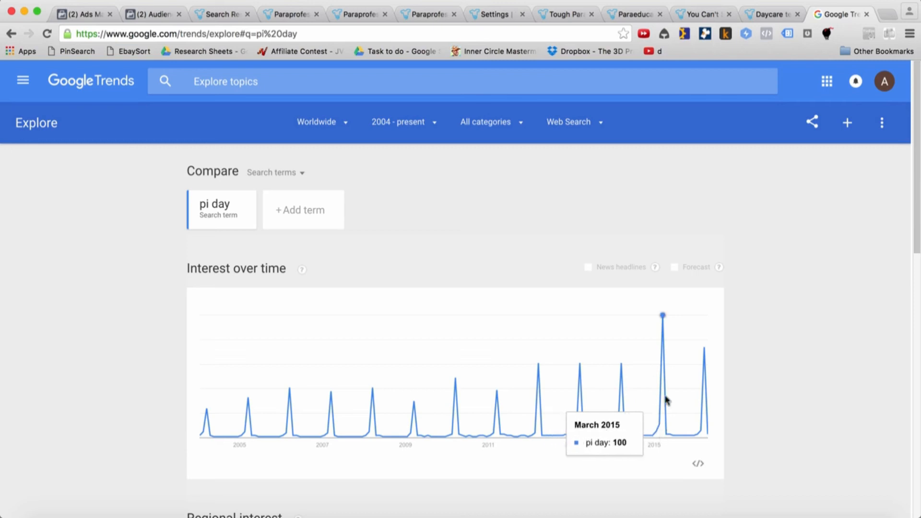
- Glance at the "You Can't Scare A Paraprofessional Mom" campaign page and open teescover.com in a new tab
{"action": "left_click", "coordinate": [702, 10]}
{"action": "scroll", "coordinate": [355, 153], "scroll_direction": "up", "scroll_amount": 3}
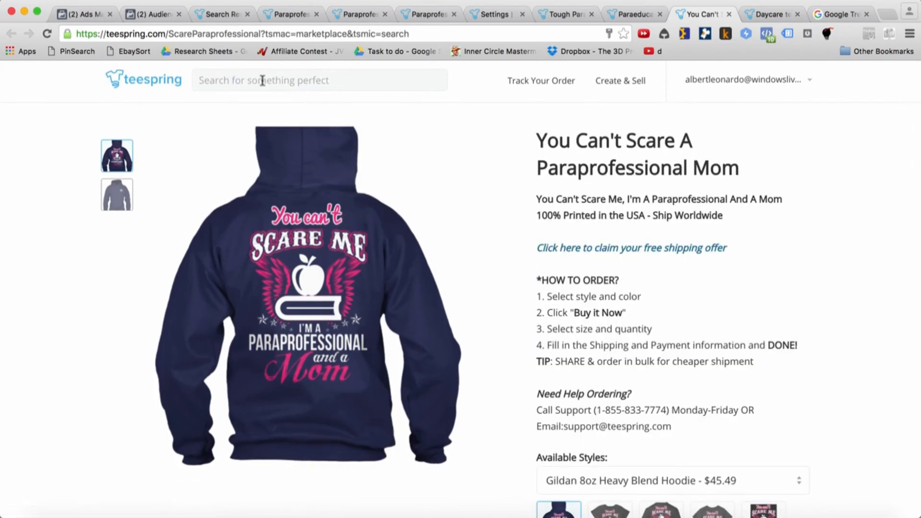
{"action": "left_click", "coordinate": [887, 14]}
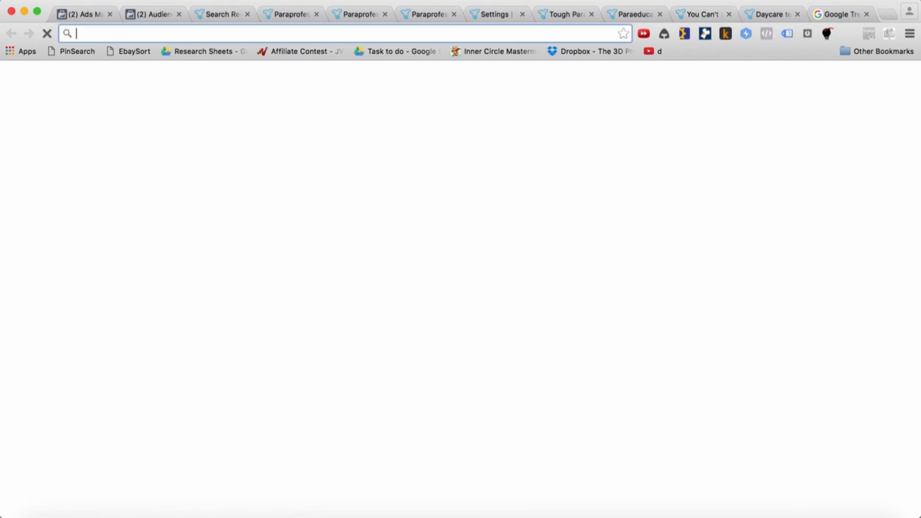
{"action": "type", "text": "teesc"}
{"action": "type", "text": "over.c"}
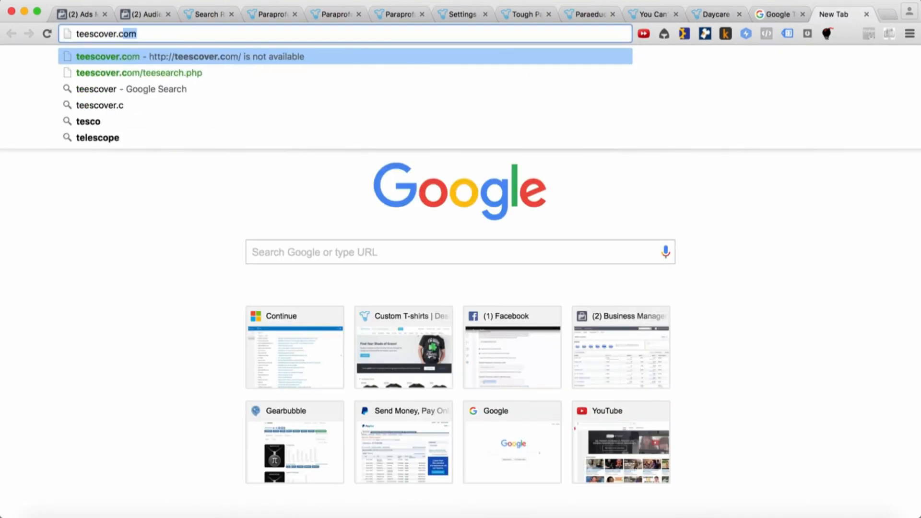
{"action": "key", "text": "Return"}
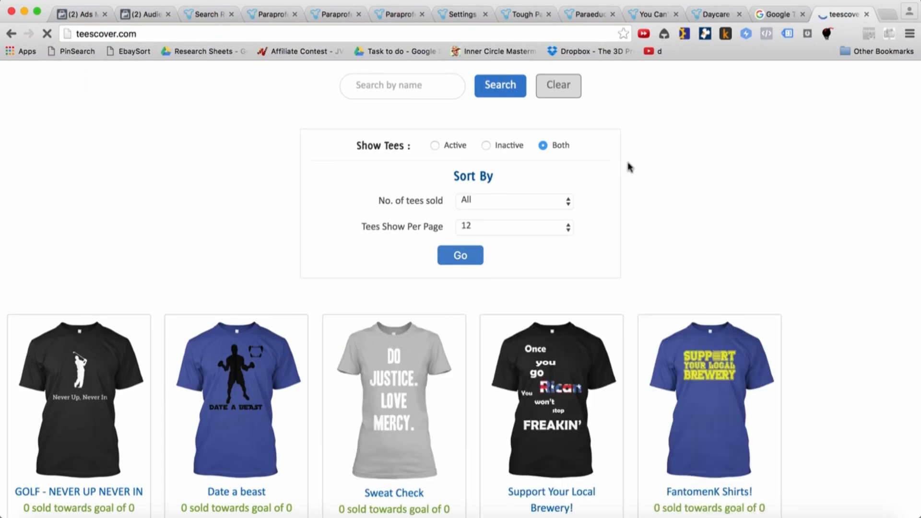
{"action": "scroll", "coordinate": [327, 207], "scroll_direction": "up", "scroll_amount": 5}
{"action": "scroll", "coordinate": [316, 207], "scroll_direction": "down", "scroll_amount": 5}
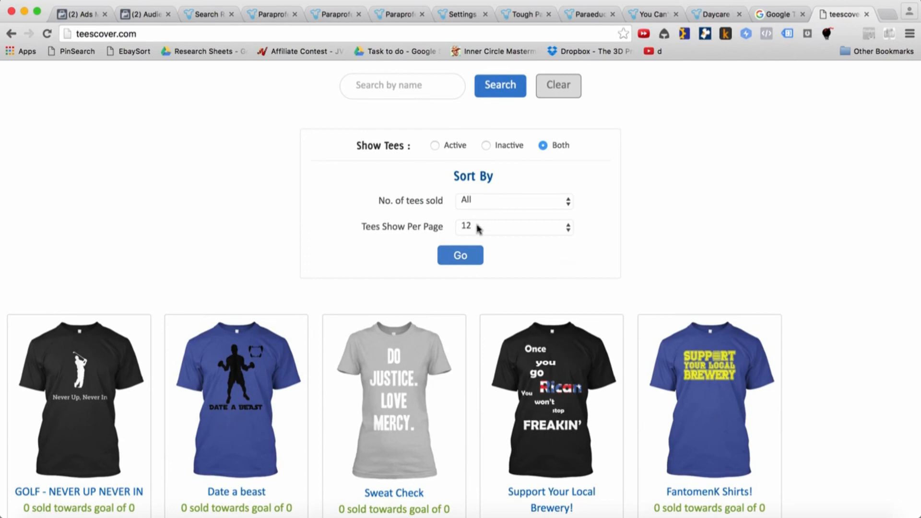
- Search Teescover for "pi day" among active tees with 50+ sold, showing 144 per page, and examine the resulting designs
{"action": "left_click", "coordinate": [420, 91]}
{"action": "type", "text": "pi day"}
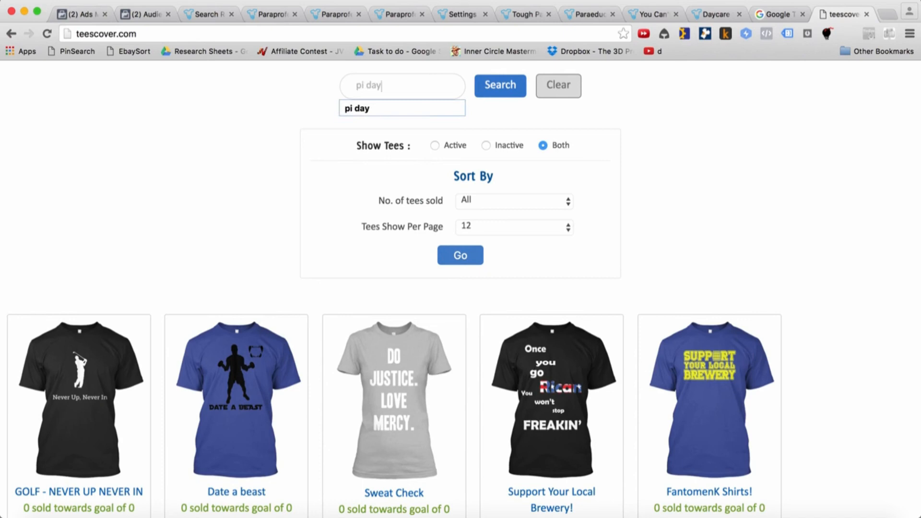
{"action": "left_click", "coordinate": [433, 144]}
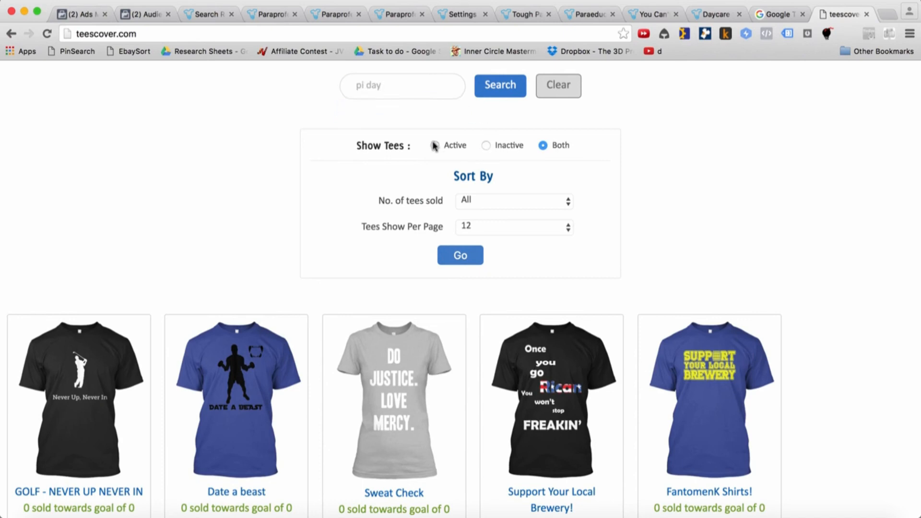
{"action": "left_click", "coordinate": [497, 203]}
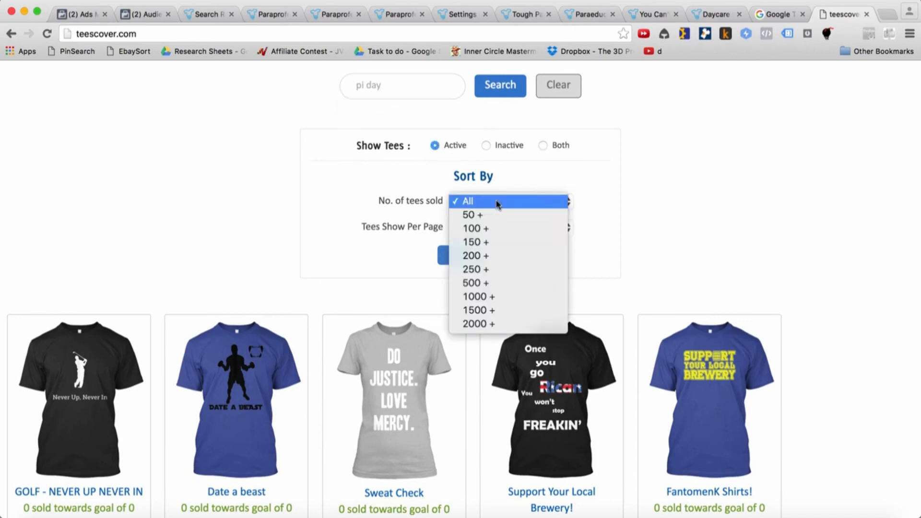
{"action": "left_click", "coordinate": [486, 214]}
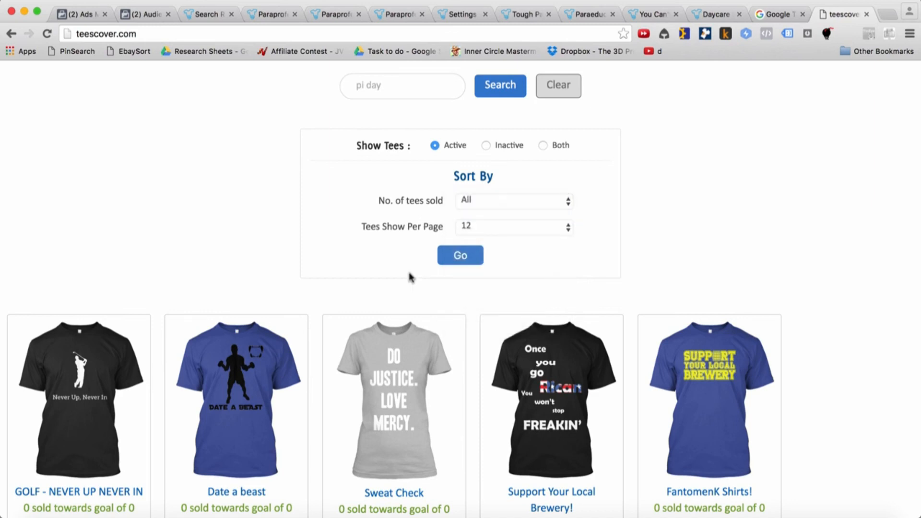
{"action": "left_click", "coordinate": [480, 229]}
{"action": "left_click", "coordinate": [477, 376]}
{"action": "left_click", "coordinate": [441, 253]}
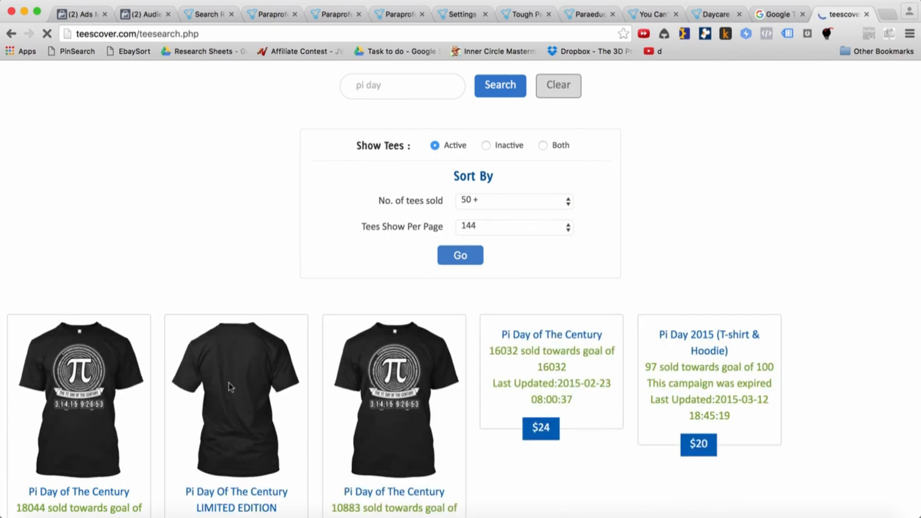
{"action": "scroll", "coordinate": [230, 387], "scroll_direction": "down", "scroll_amount": 3}
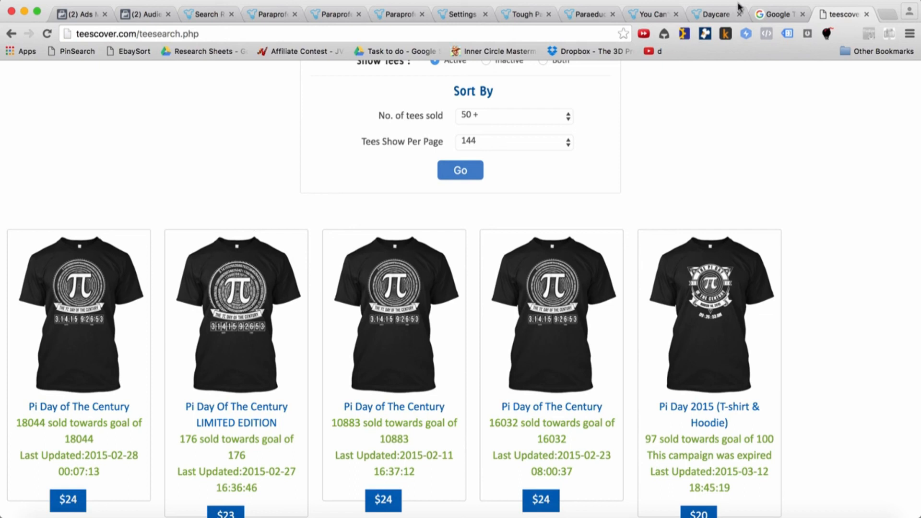
- Return to Google Trends, remove the "pi day" term and explore "nurse day" instead
{"action": "left_click", "coordinate": [780, 15]}
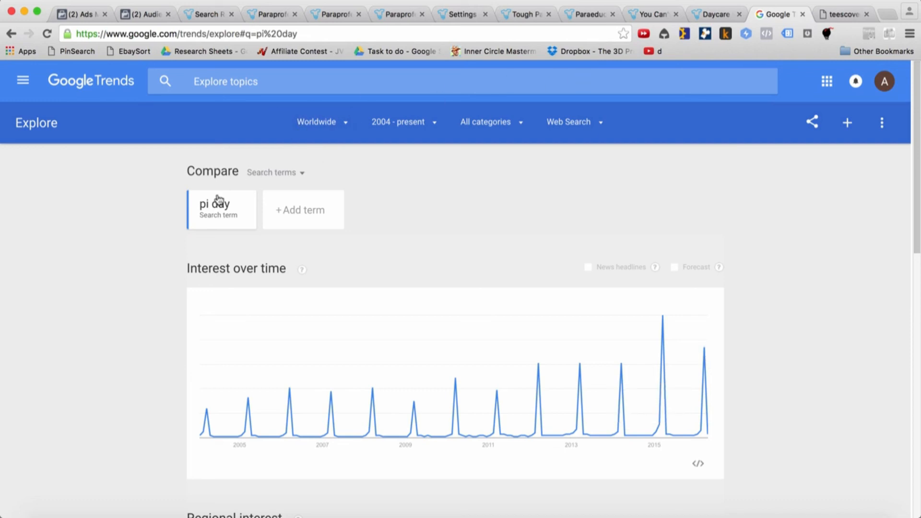
{"action": "left_click", "coordinate": [245, 203]}
{"action": "left_click", "coordinate": [245, 81]}
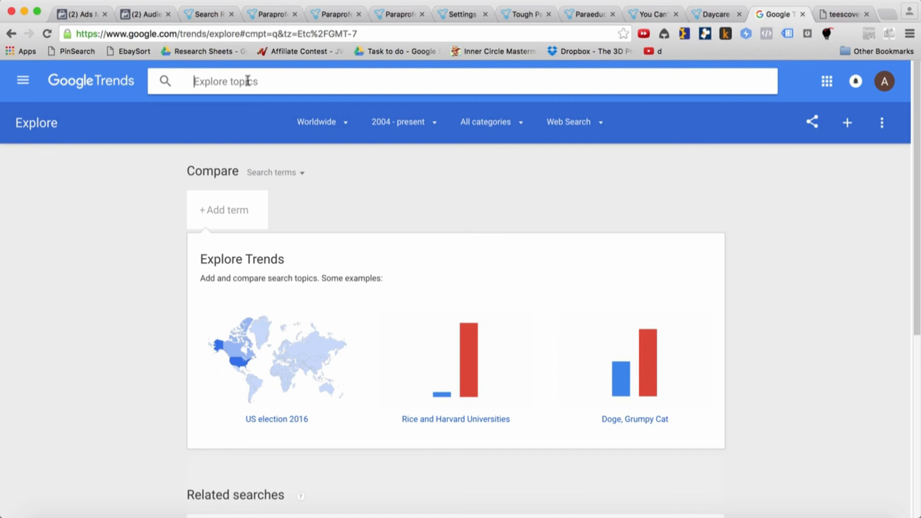
{"action": "type", "text": "nurse day"}
{"action": "key", "text": "Return"}
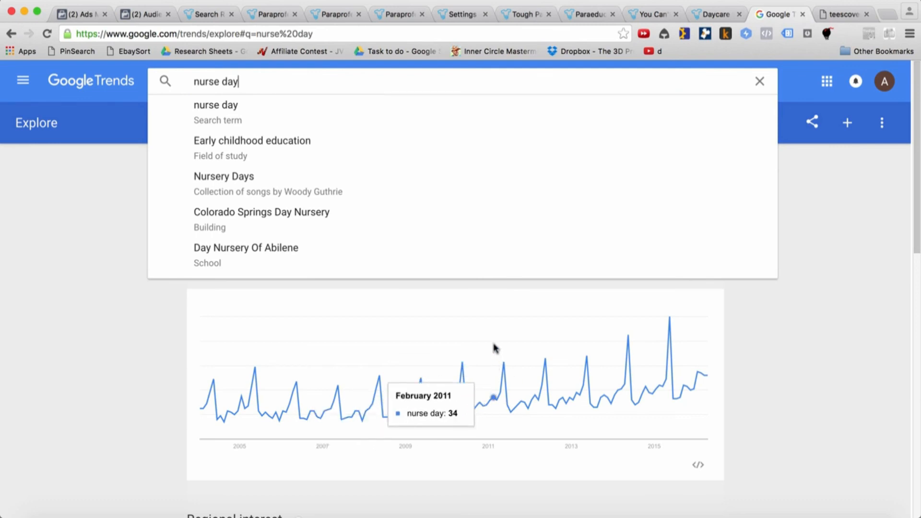
- Replace the Google Trends search term with "autism awareness" to examine its interest over time
{"action": "left_click_drag", "start_coordinate": [255, 82], "coordinate": [150, 71]}
{"action": "type", "text": "autis"}
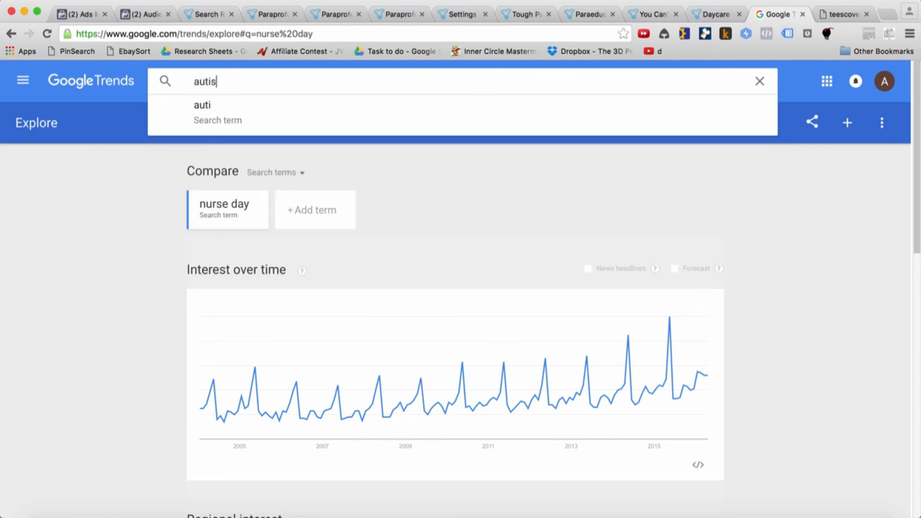
{"action": "type", "text": "m awareness"}
{"action": "key", "text": "Return"}
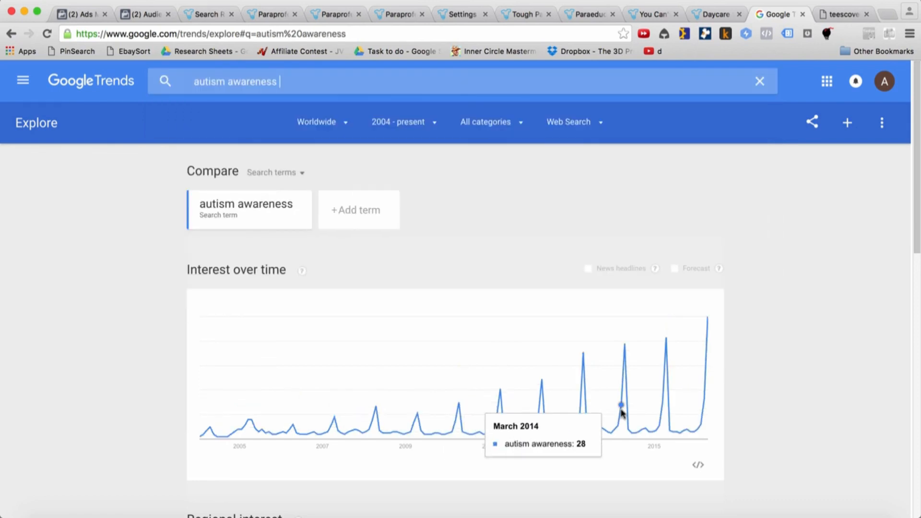